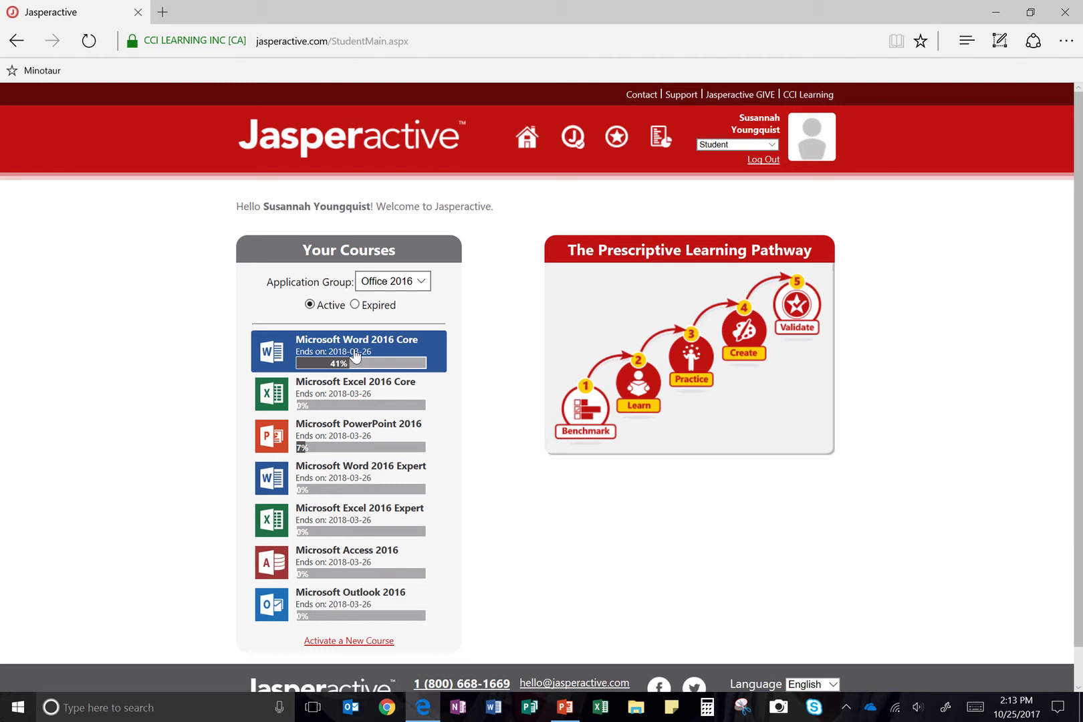
In the Word 2016 Core course, open Lesson 2 and activate all its exercises
left_click(384, 360)
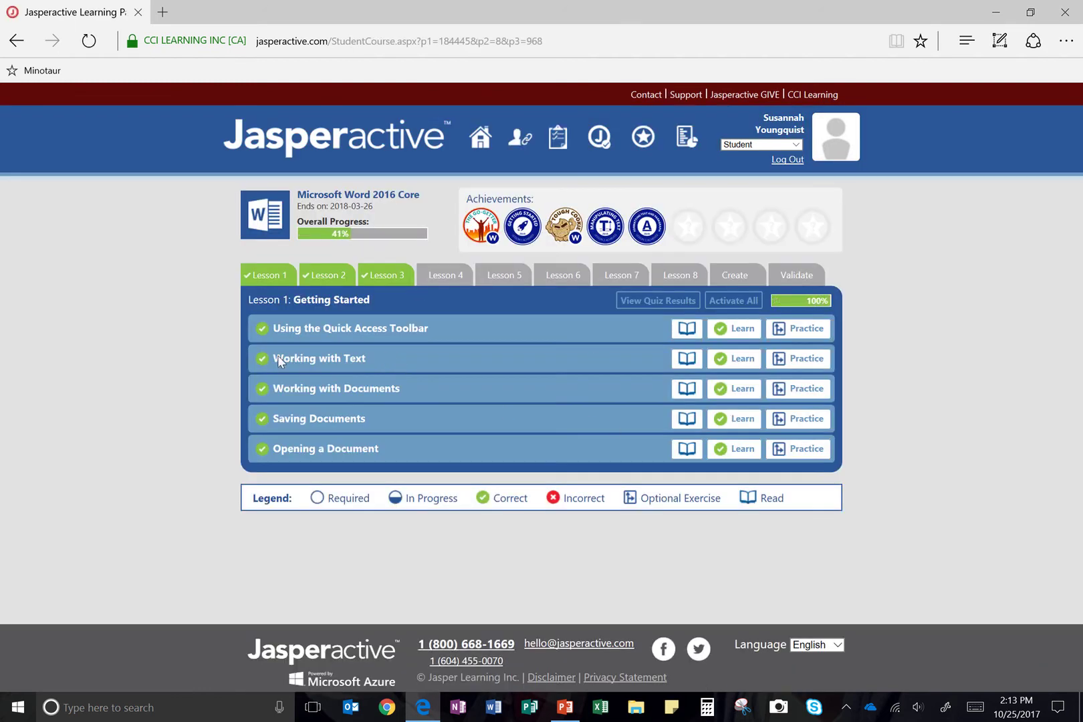
left_click(328, 278)
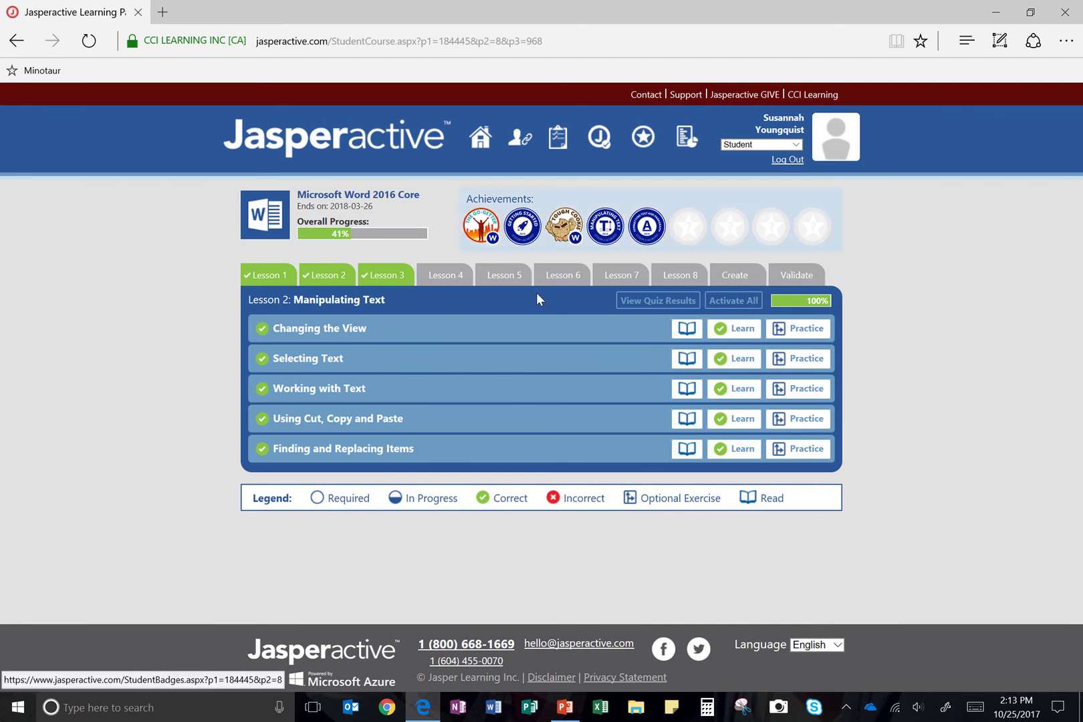
left_click(724, 306)
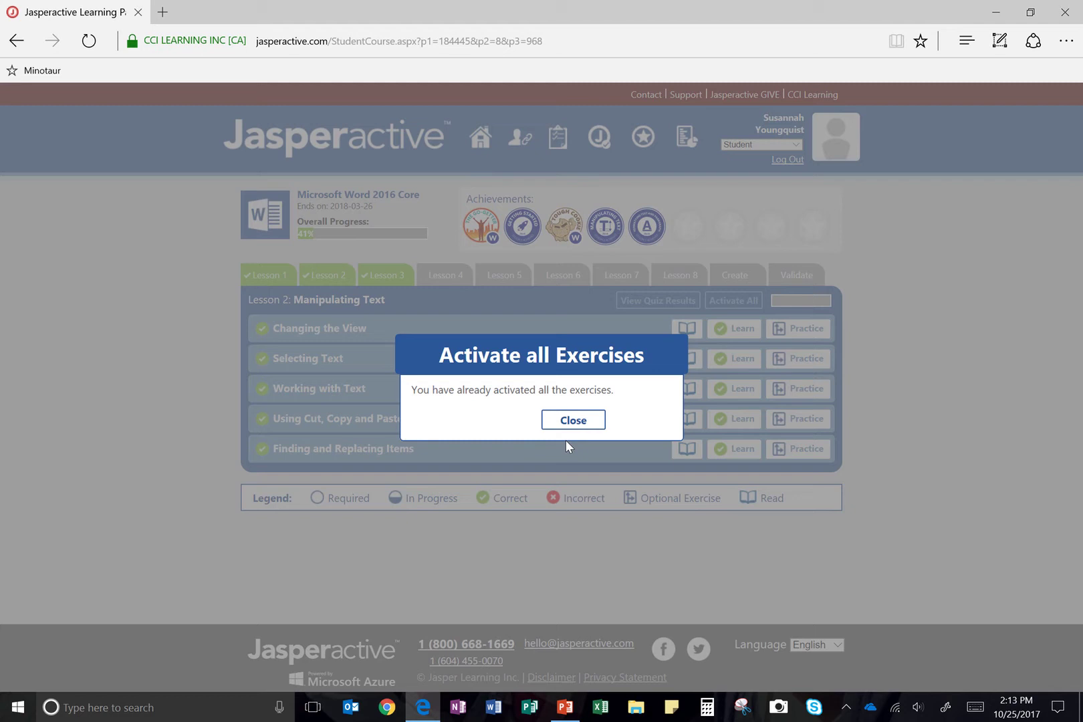
left_click(573, 421)
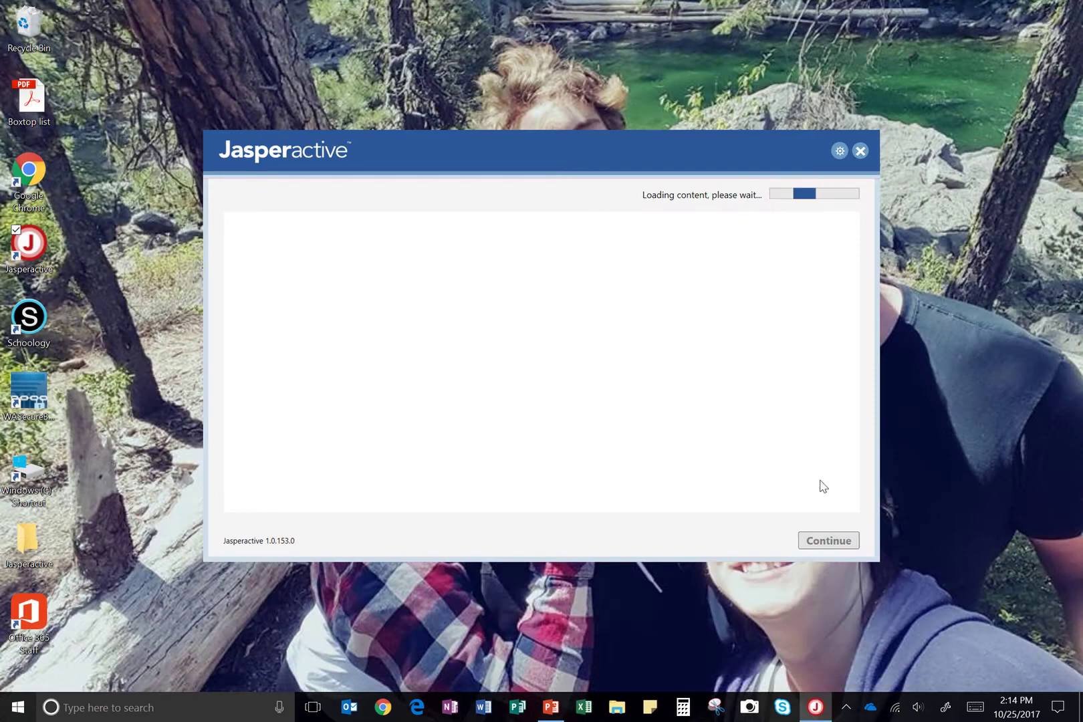
Launch the Lesson 2 tasks, preview tasks 2–5, and return to the first Show/Hide ¶ task
left_click(826, 517)
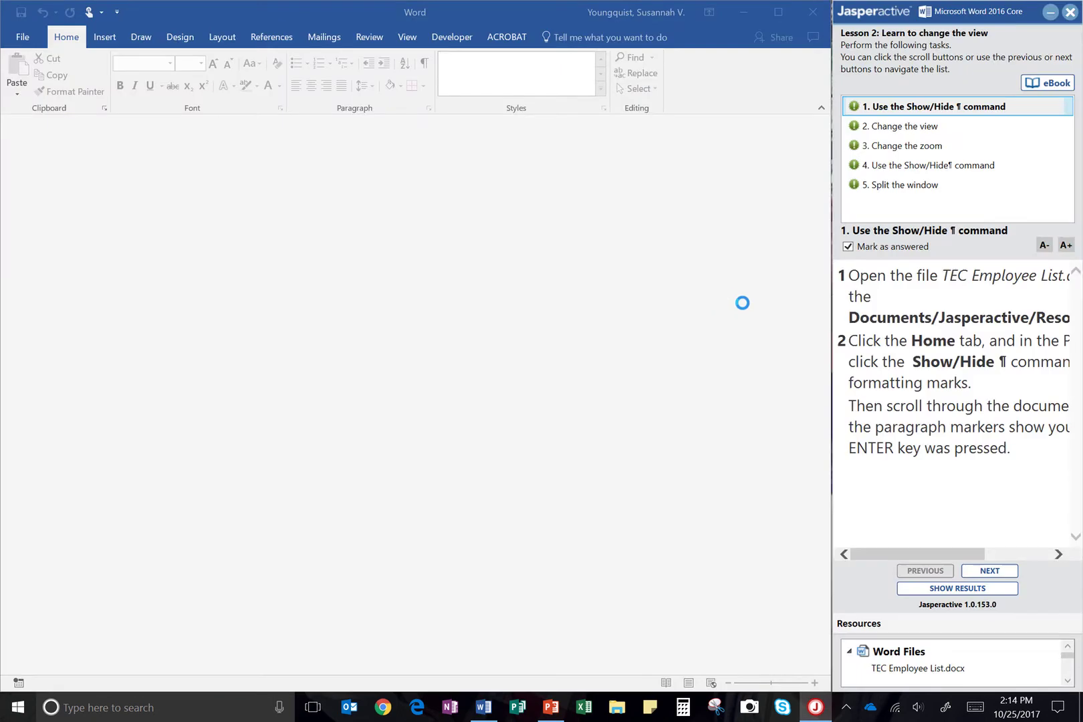
left_click(895, 126)
left_click(889, 145)
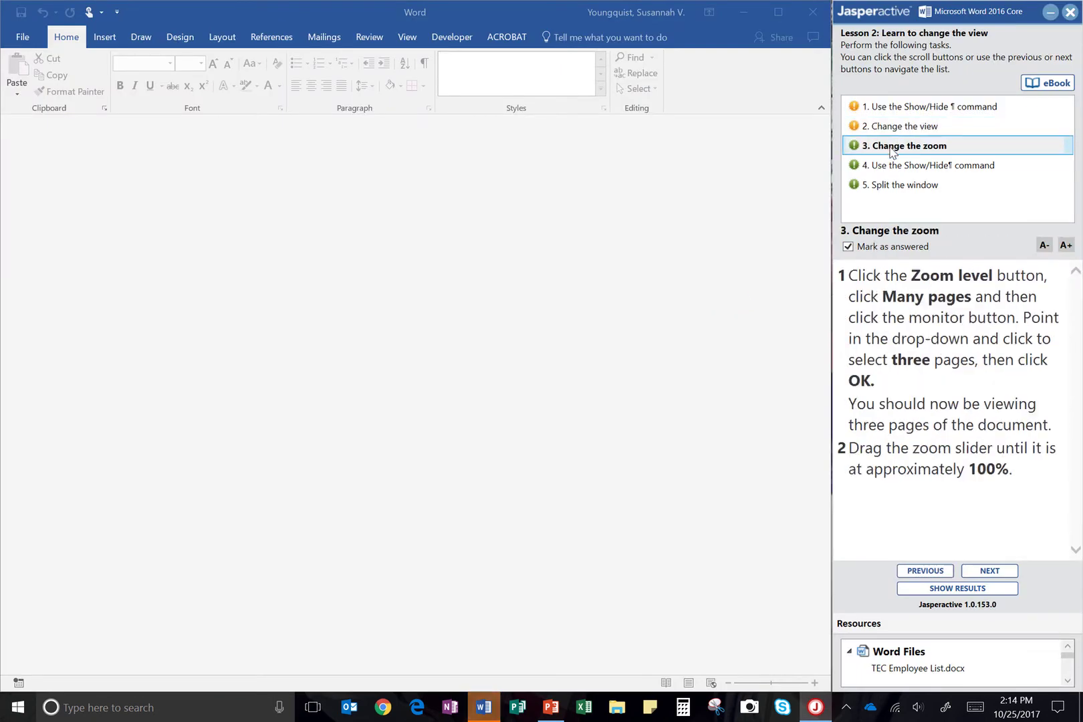
left_click(881, 248)
left_click(895, 165)
left_click(899, 245)
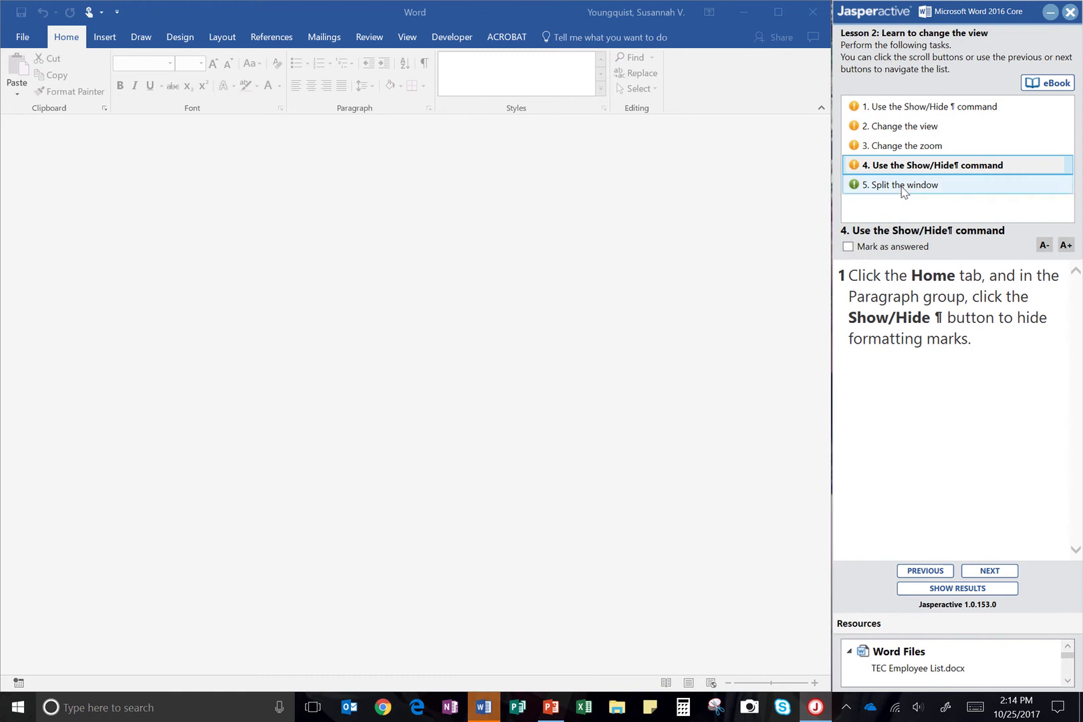
left_click(899, 245)
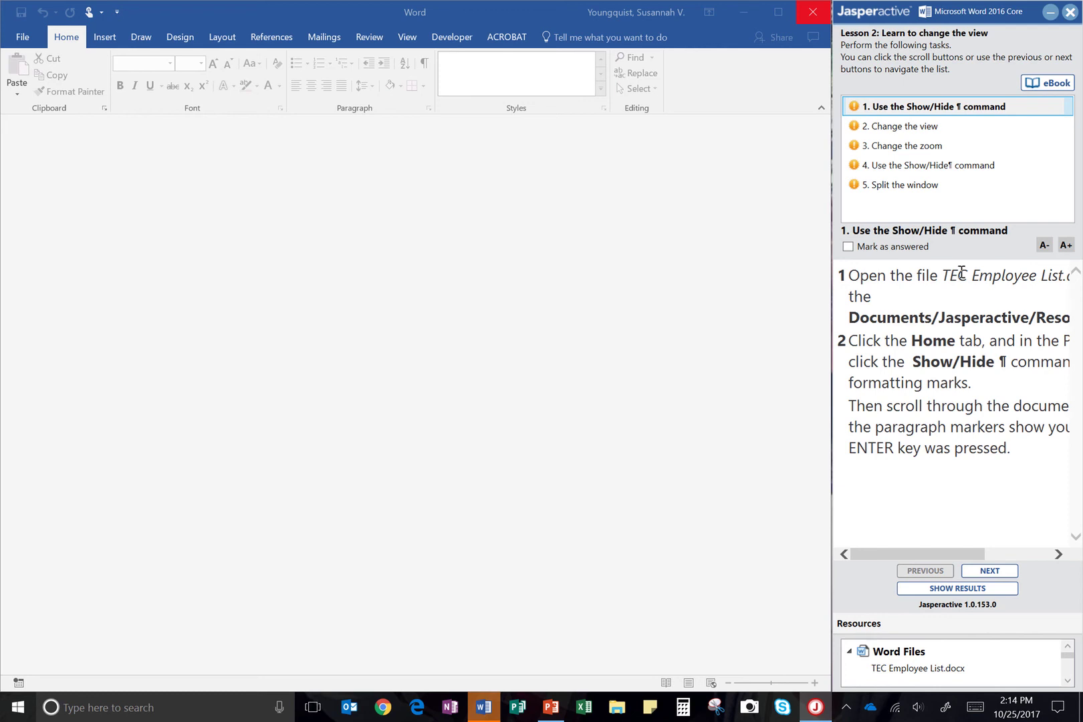
Shrink the task instruction text with repeated A- presses until lines fit fully
left_click(1045, 245)
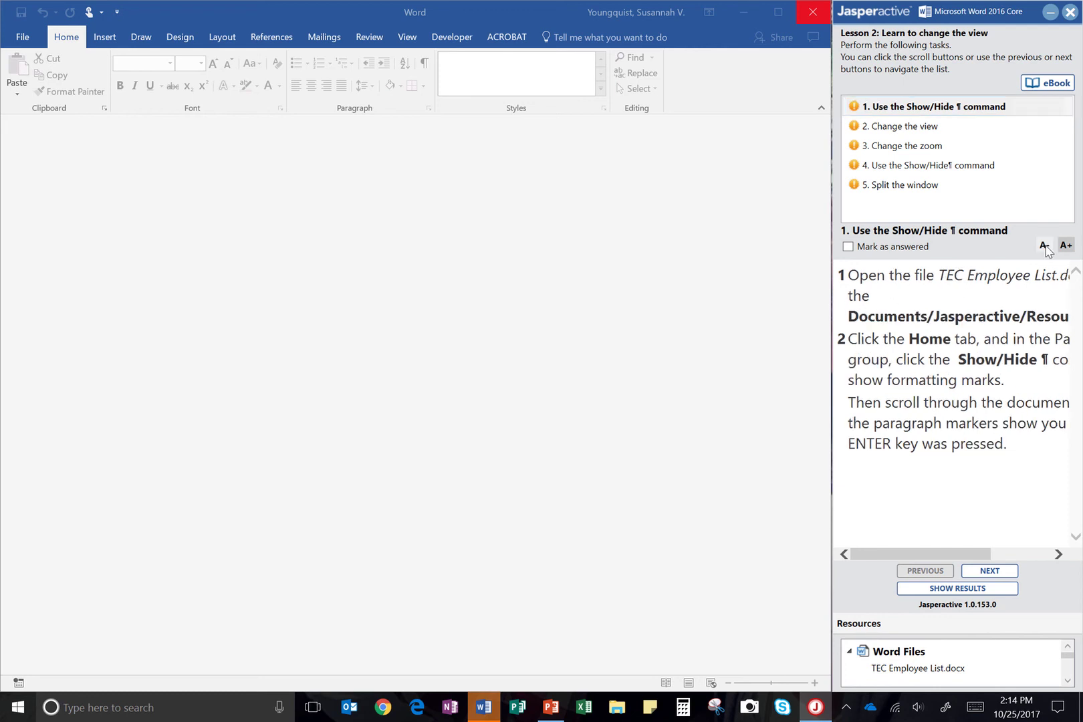
left_click(1045, 246)
left_click(1045, 246)
left_click(1045, 246)
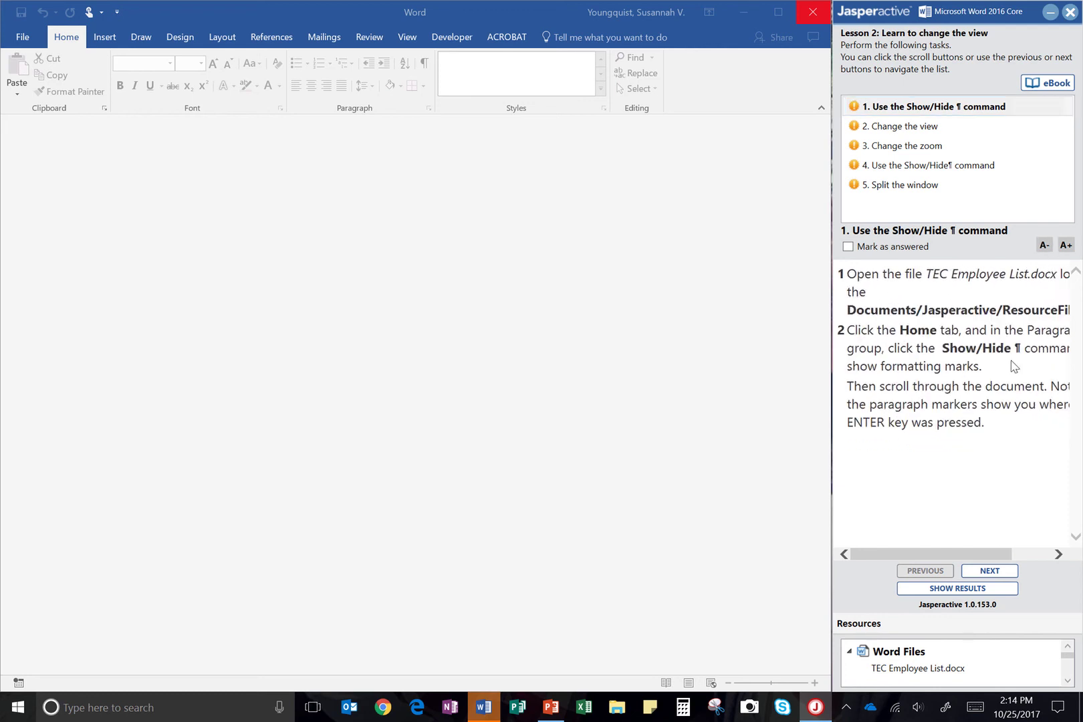
left_click(1045, 246)
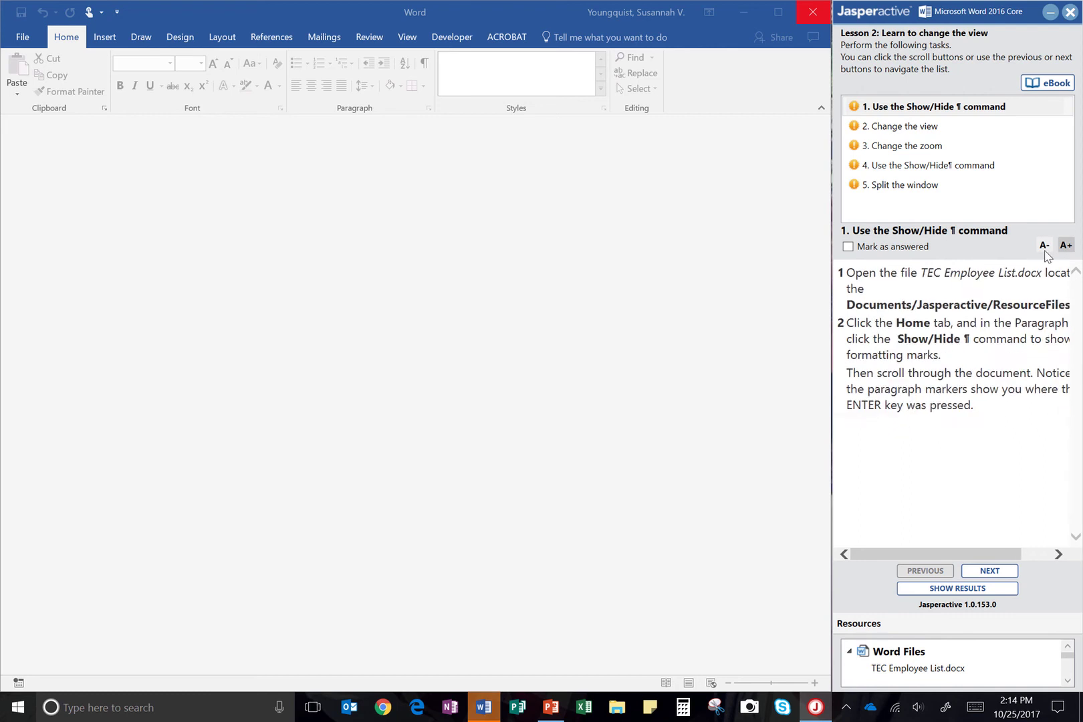
left_click(1044, 245)
left_click(1044, 245)
left_click(1044, 245)
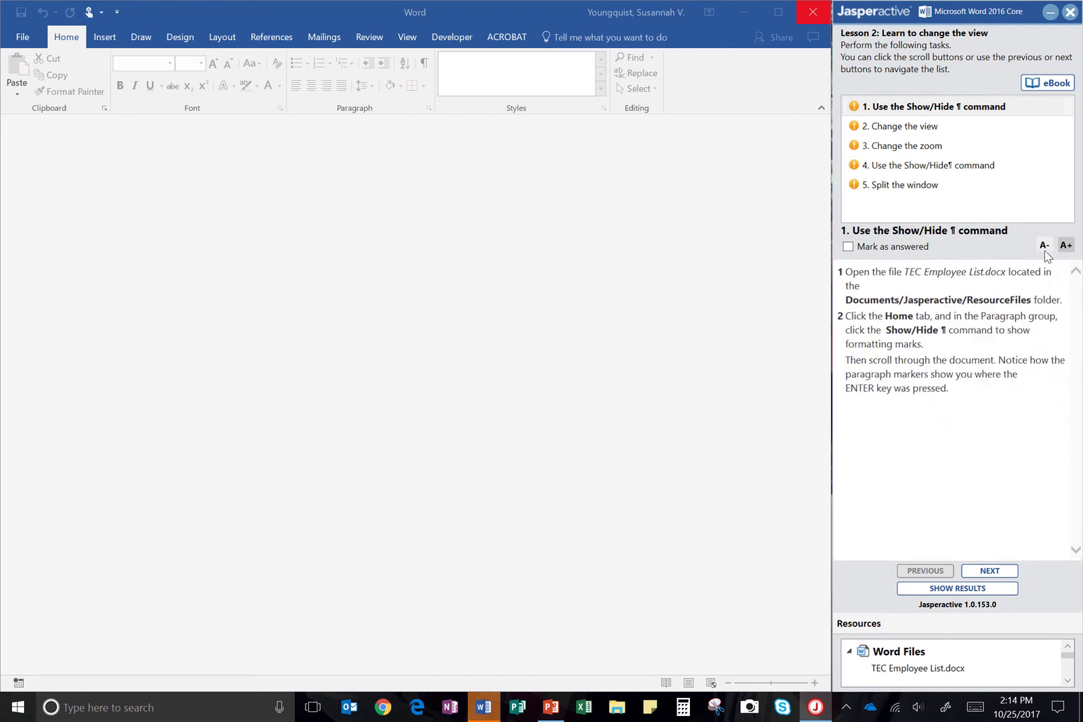
Open TEC Employee List from Documents > Jasperactive > ResourceFiles
left_click(23, 37)
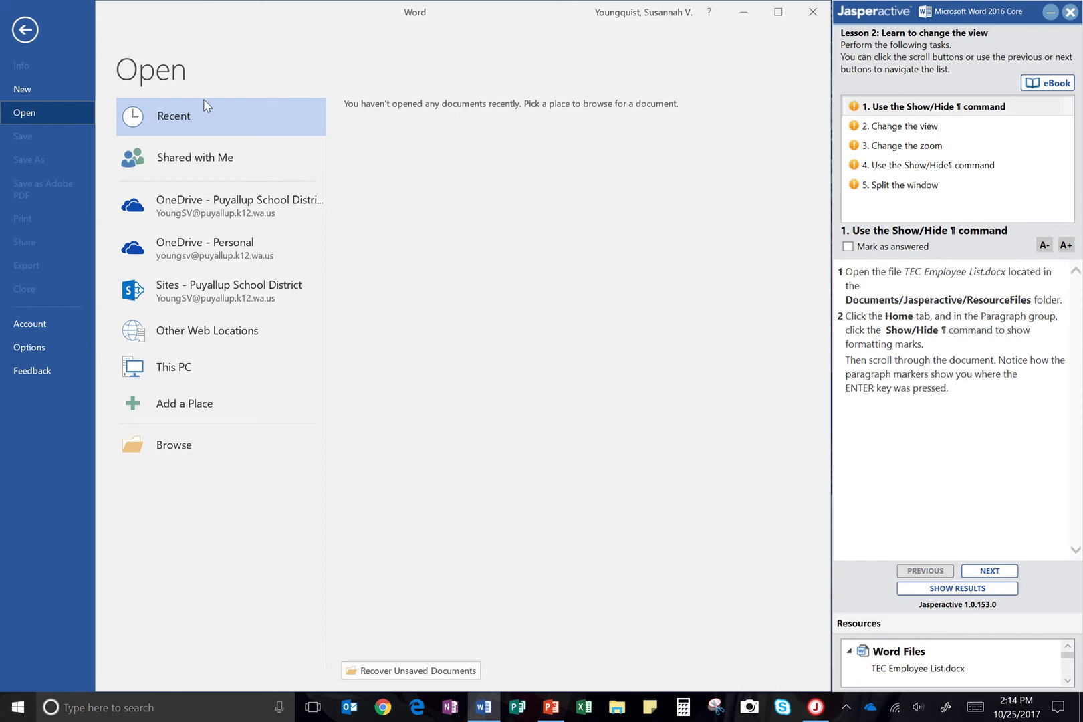
left_click(171, 447)
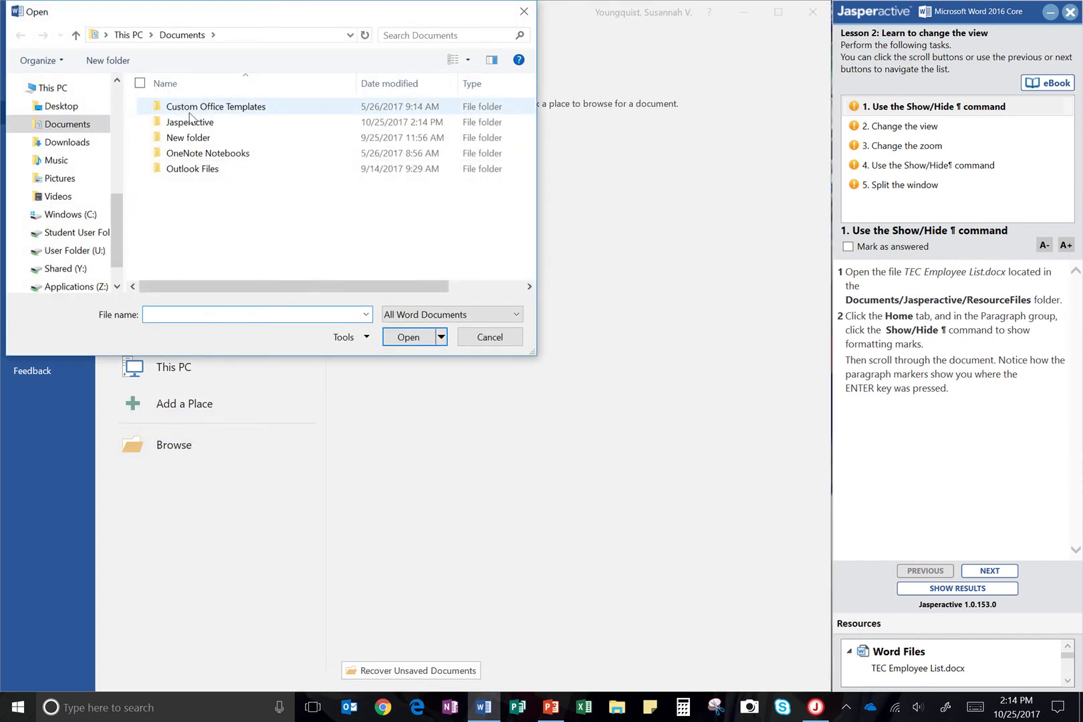
left_click(69, 125)
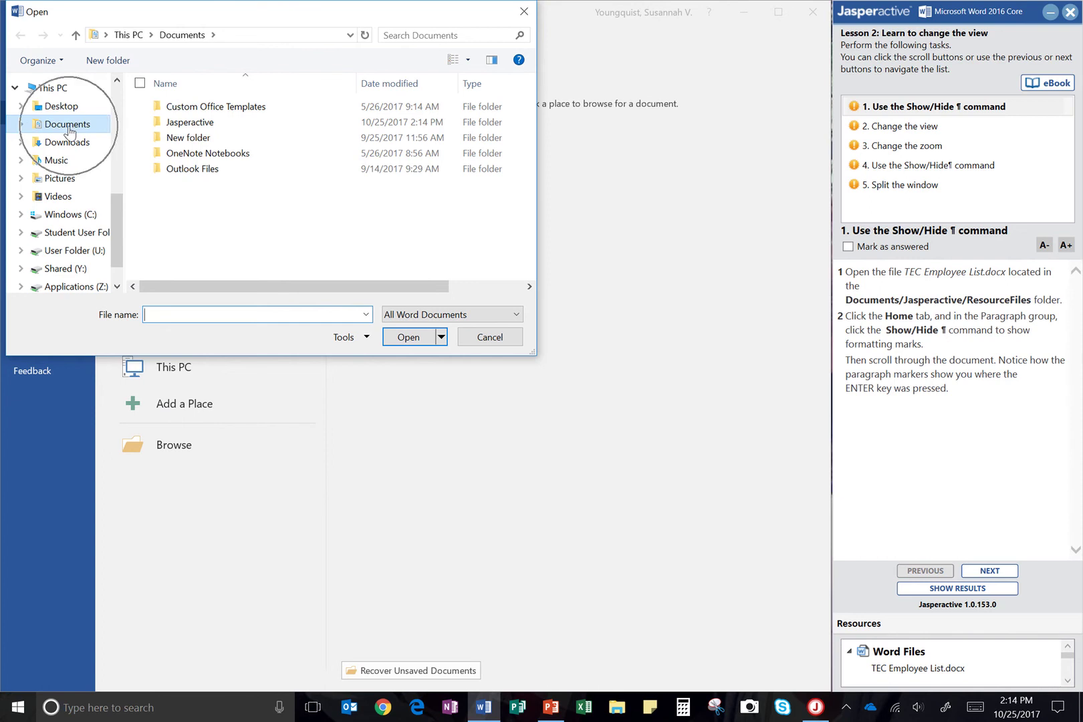
left_click(184, 127)
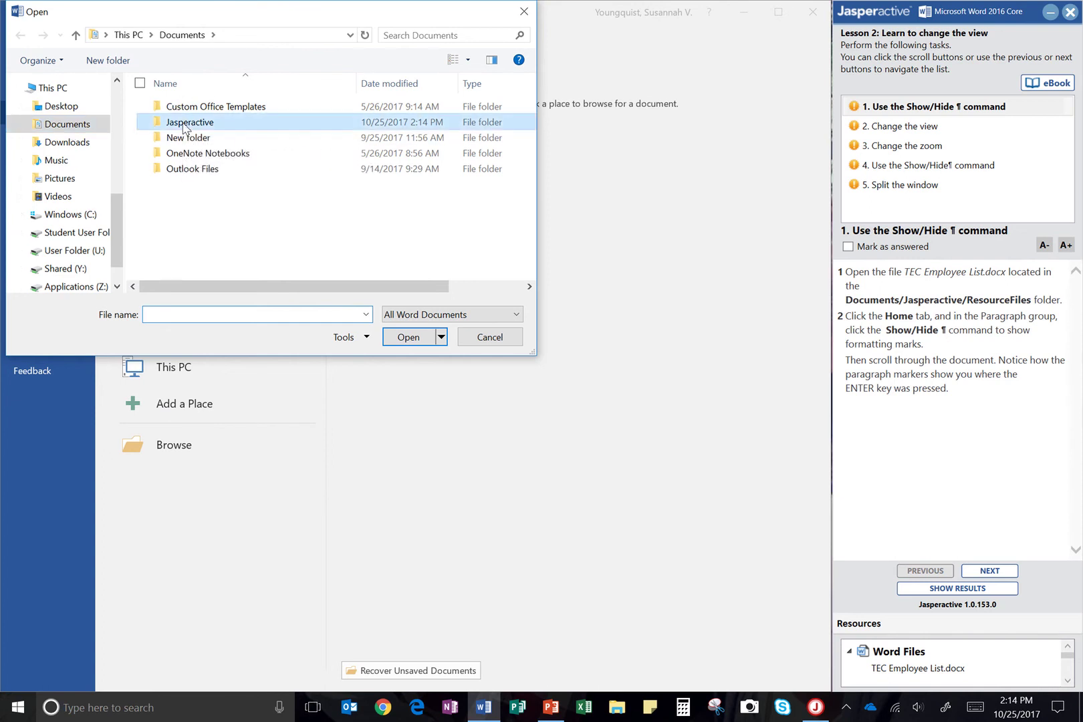
double_click(185, 127)
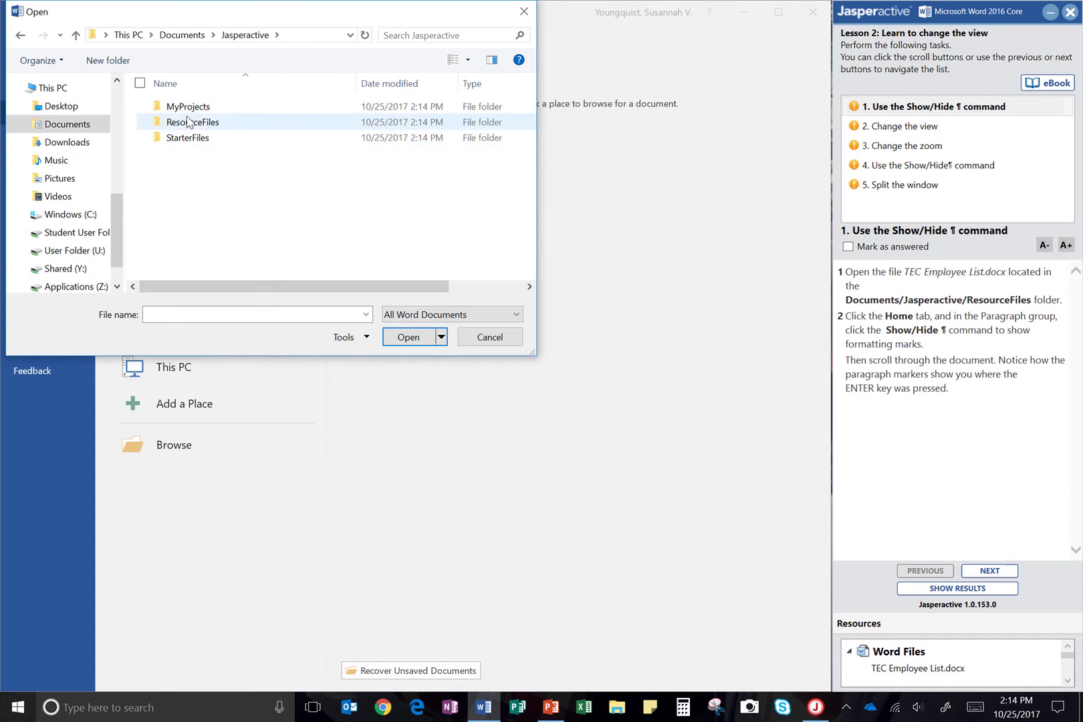
double_click(188, 122)
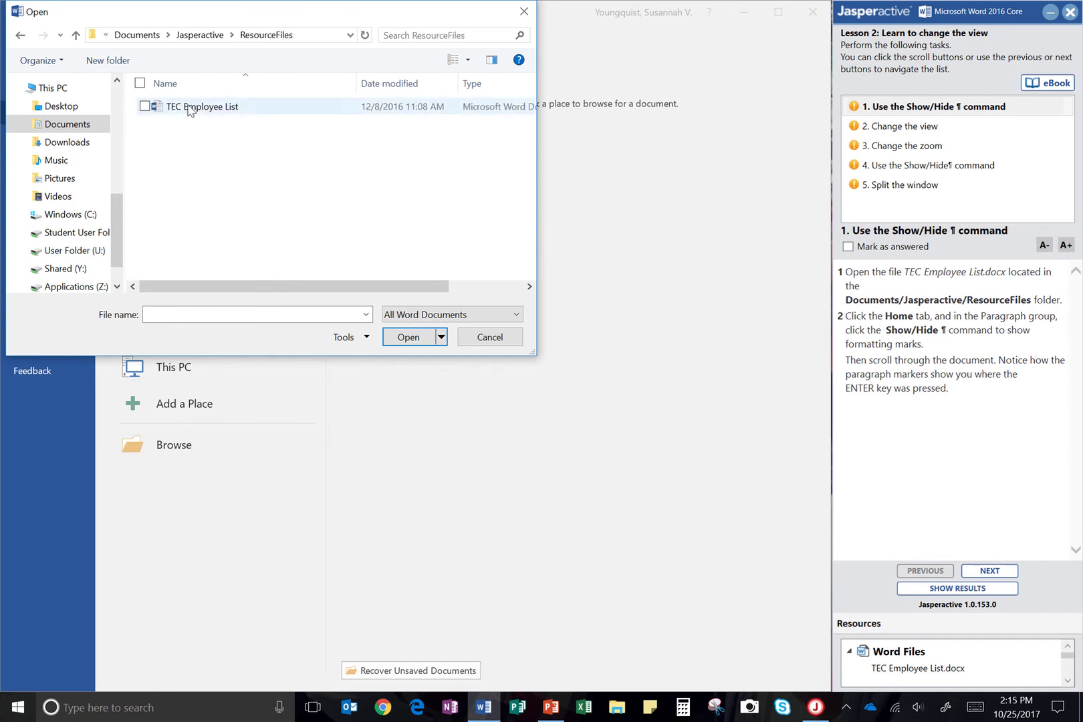
double_click(191, 109)
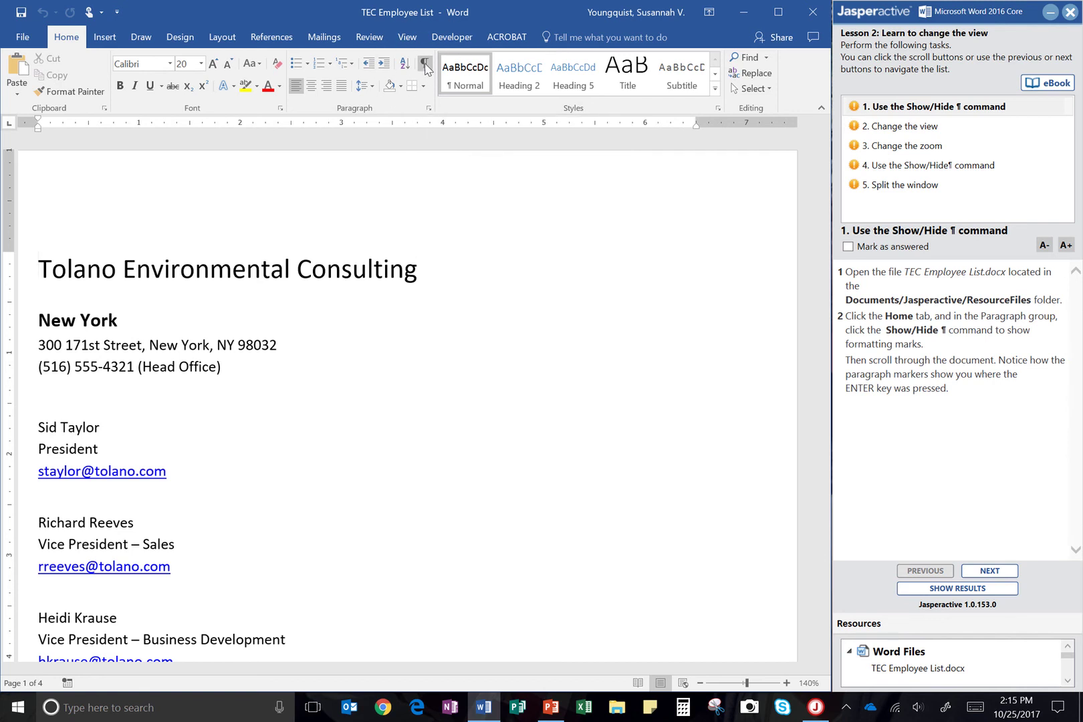
Turn on Show/Hide ¶, scroll through the employee list, and mark task 1 answered
left_click(425, 64)
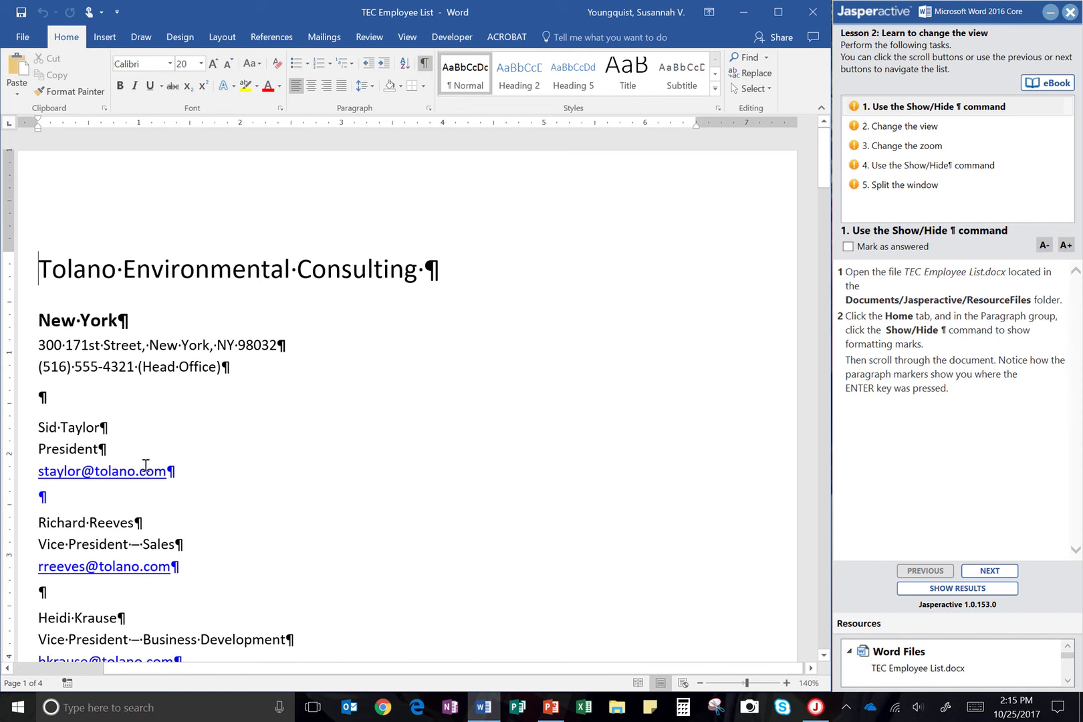
scroll(146, 464, "down", 8)
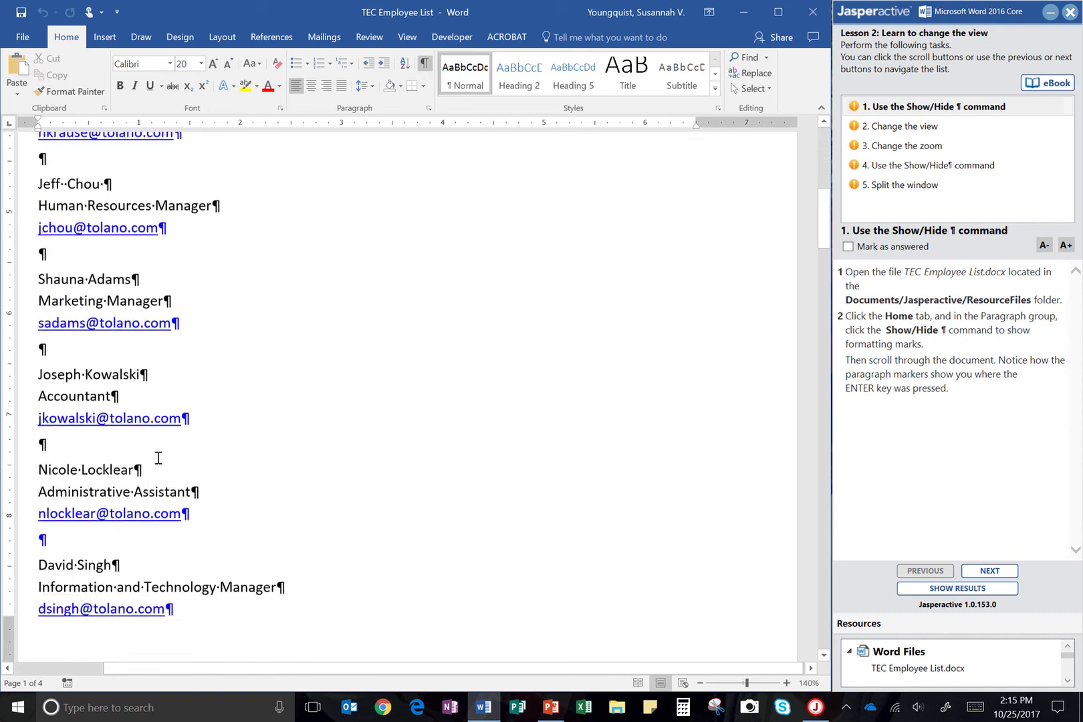
scroll(159, 458, "down", 10)
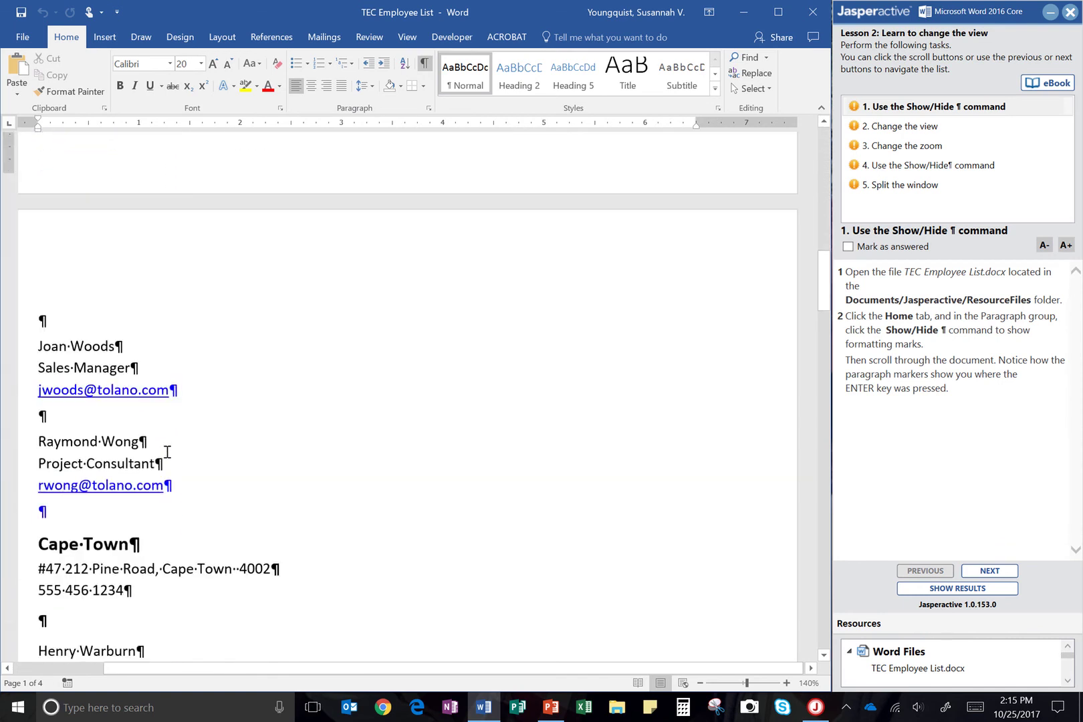
scroll(165, 452, "down", 5)
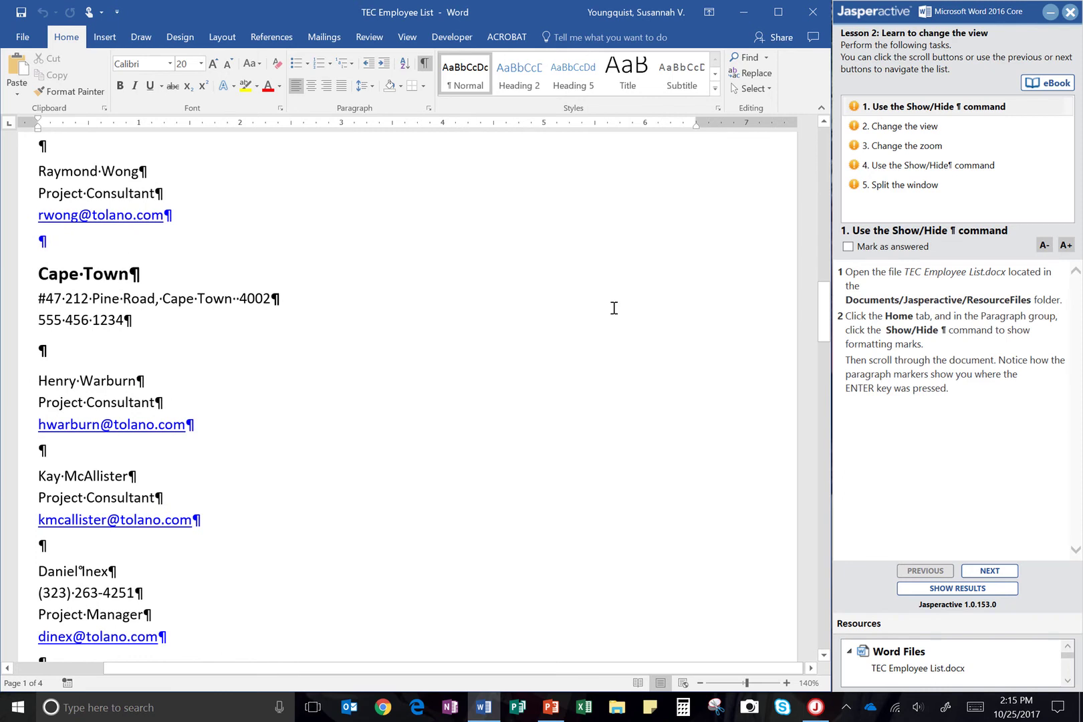
scroll(237, 289, "down", 3)
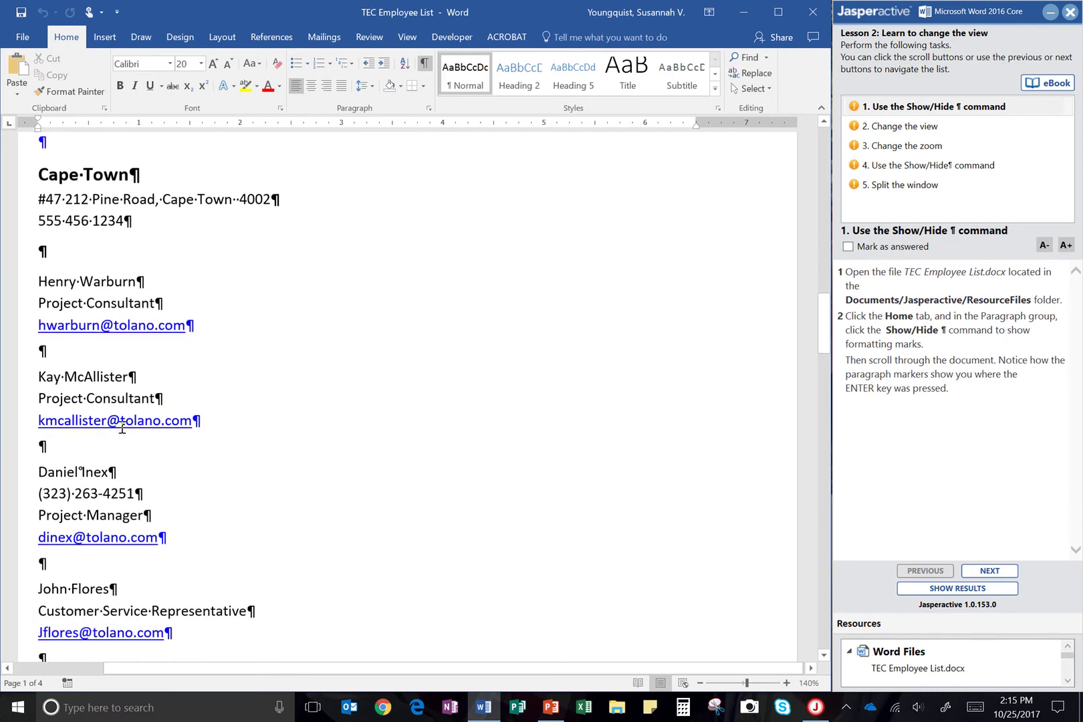
scroll(120, 436, "down", 4)
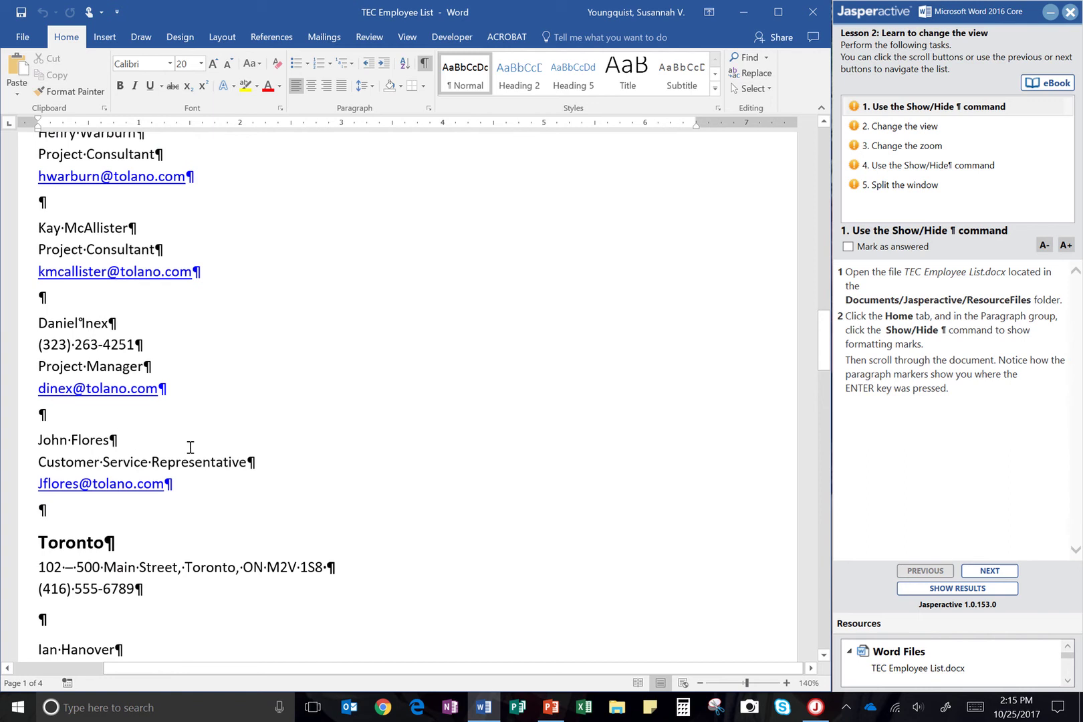
scroll(331, 418, "down", 4)
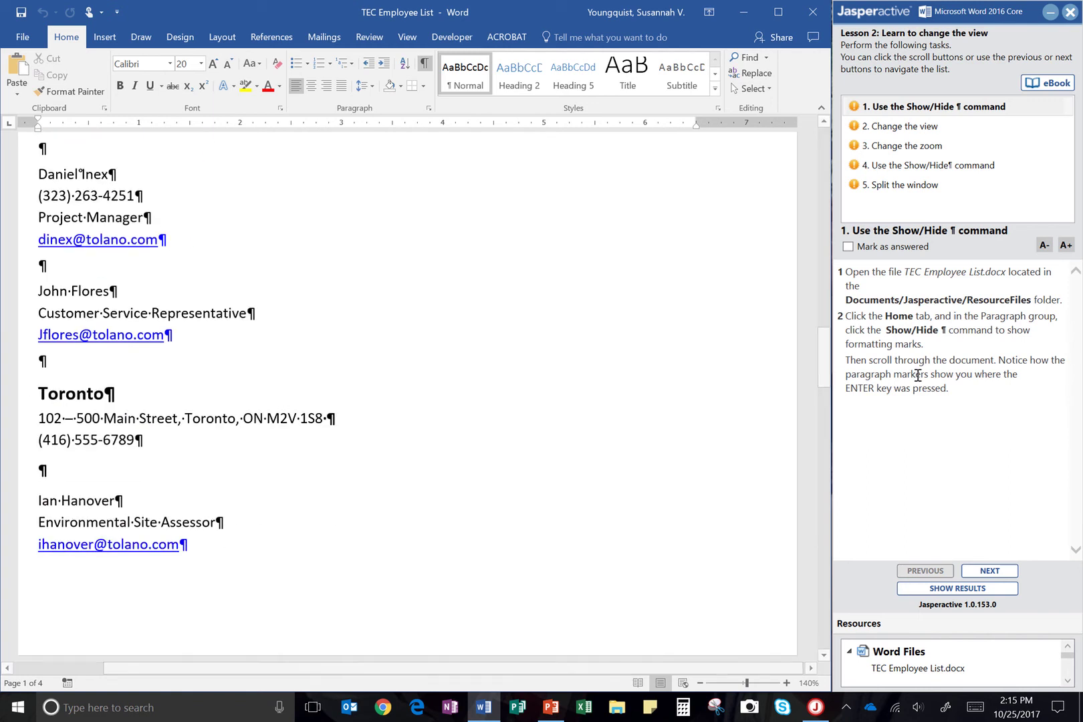
left_click(848, 247)
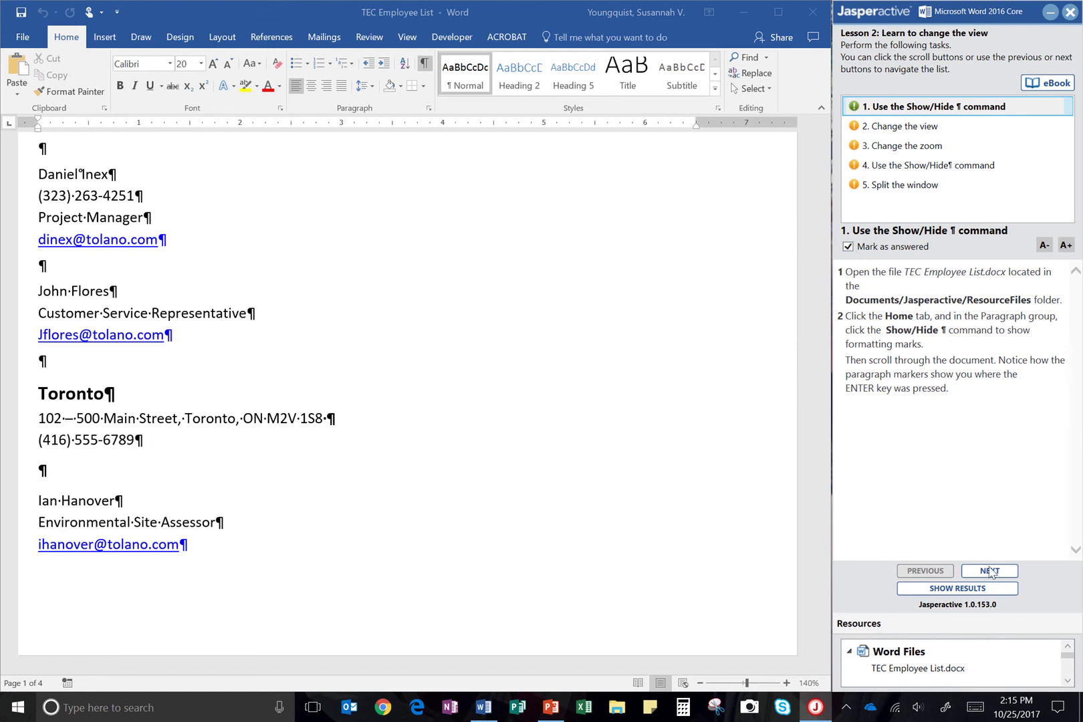
For the Change the view task, switch to Read Mode and page forward twice to the London listings
left_click(991, 571)
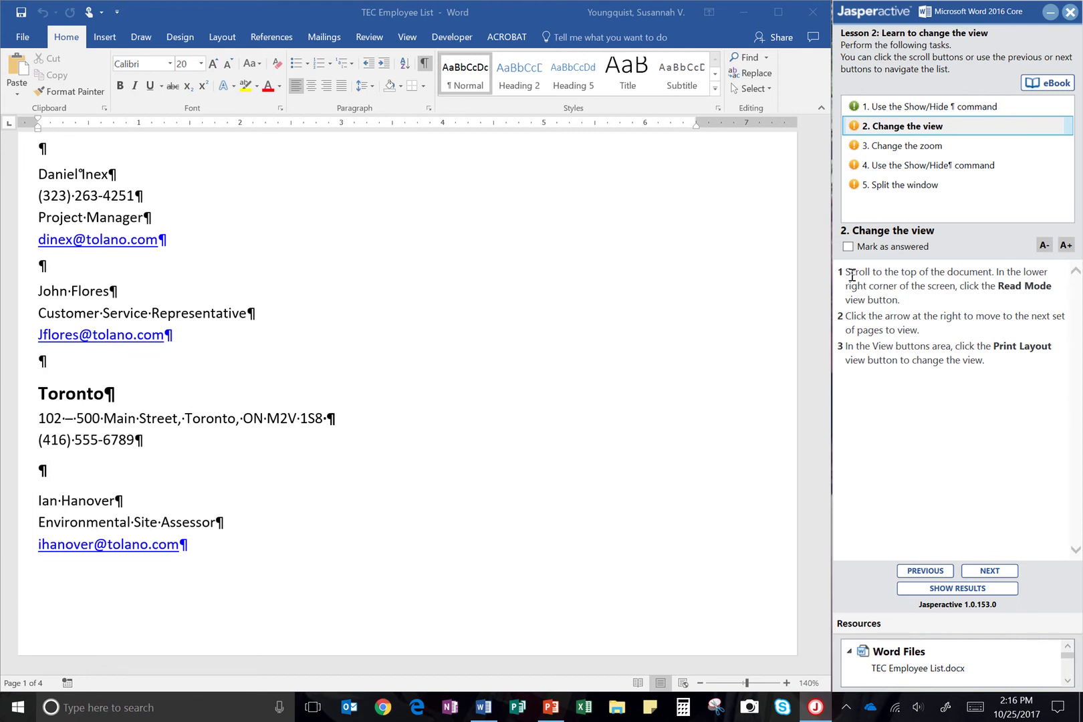
scroll(578, 358, "up", 15)
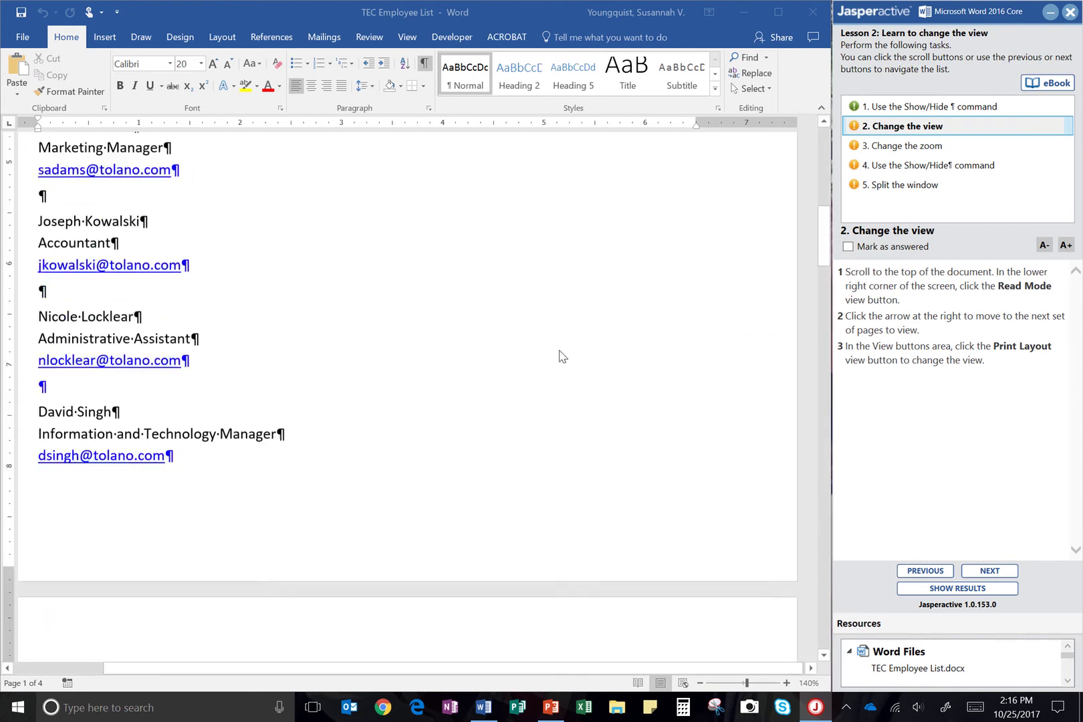
scroll(561, 352, "up", 2)
left_click_drag(824, 157, 827, 117)
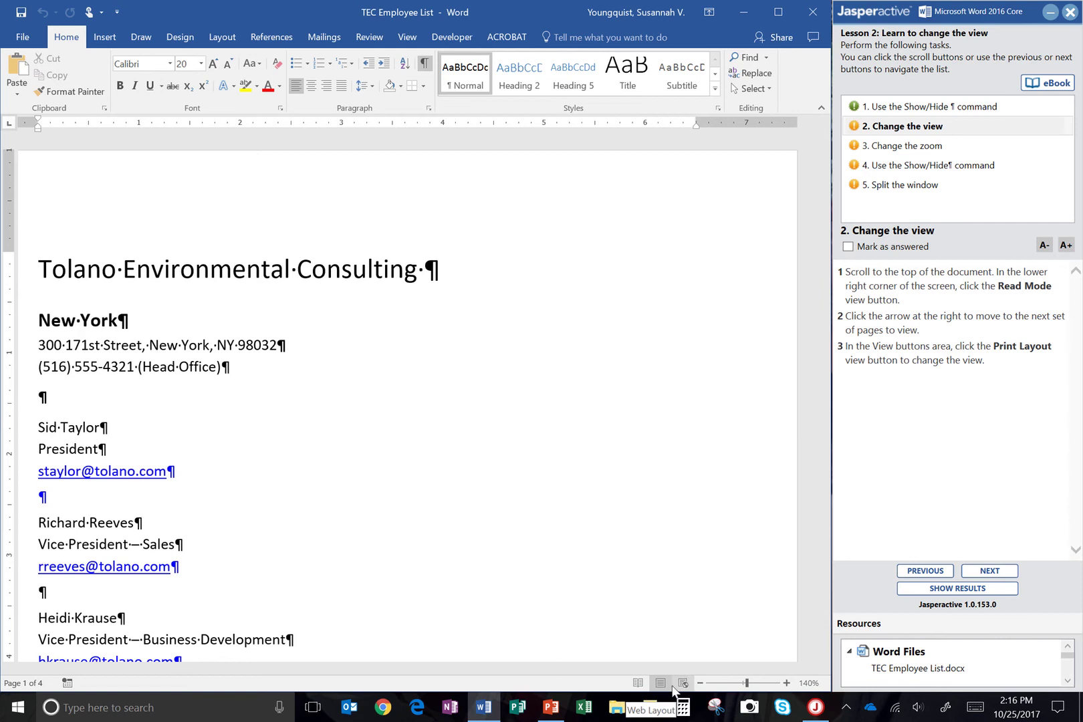
left_click(639, 682)
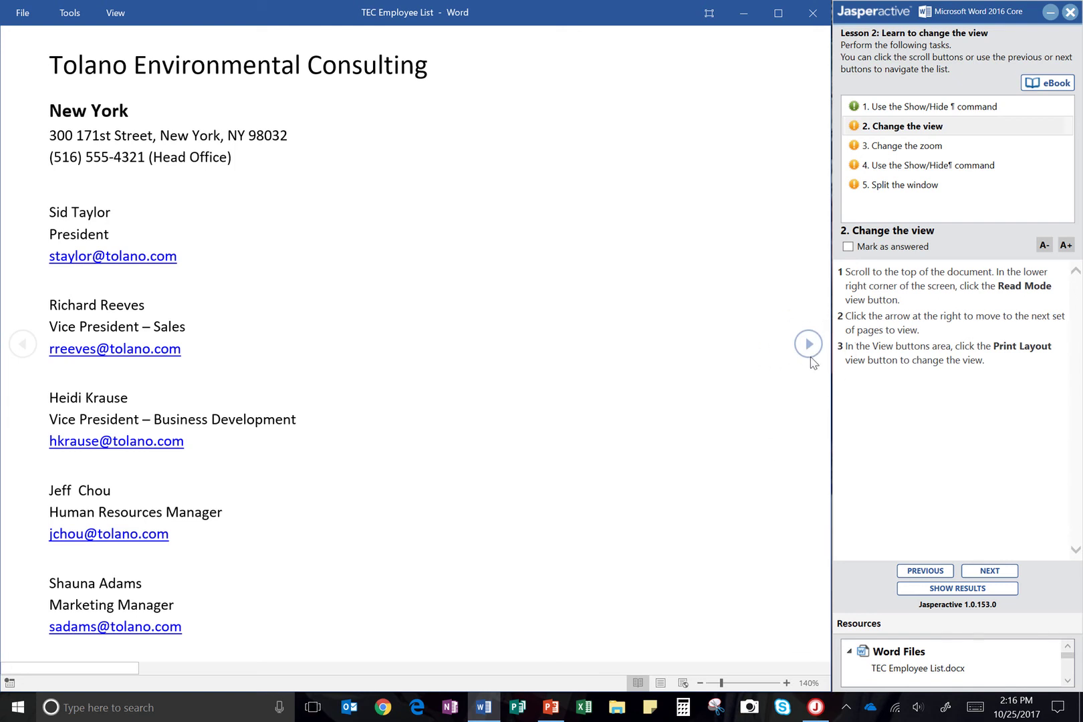
left_click(809, 344)
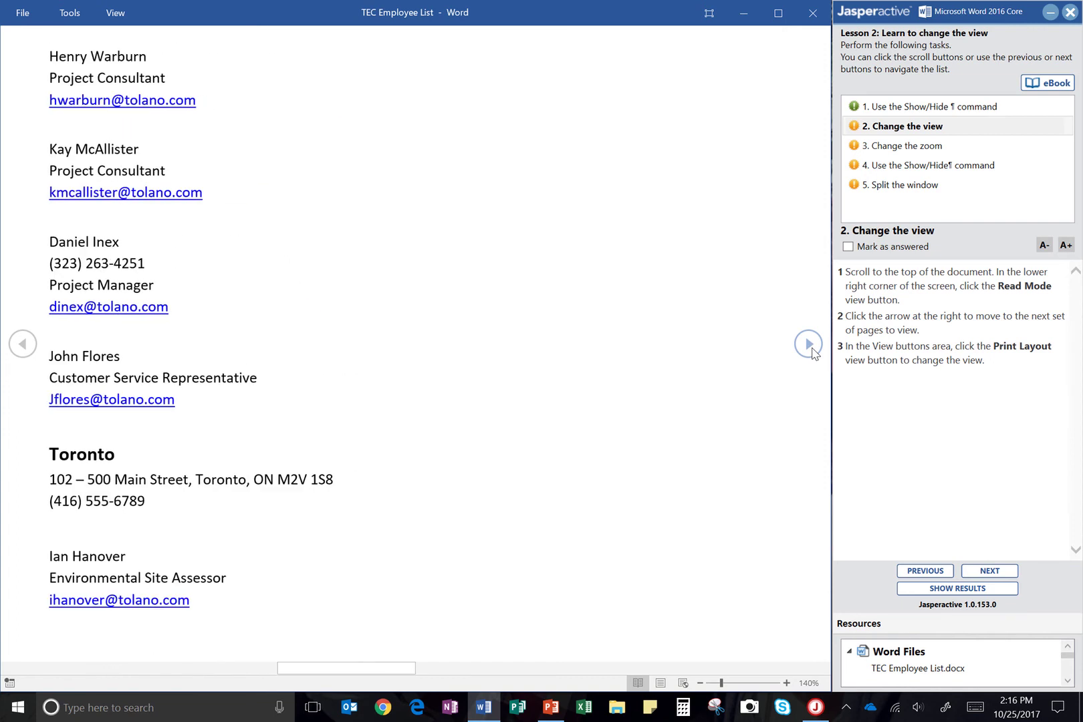
left_click(811, 348)
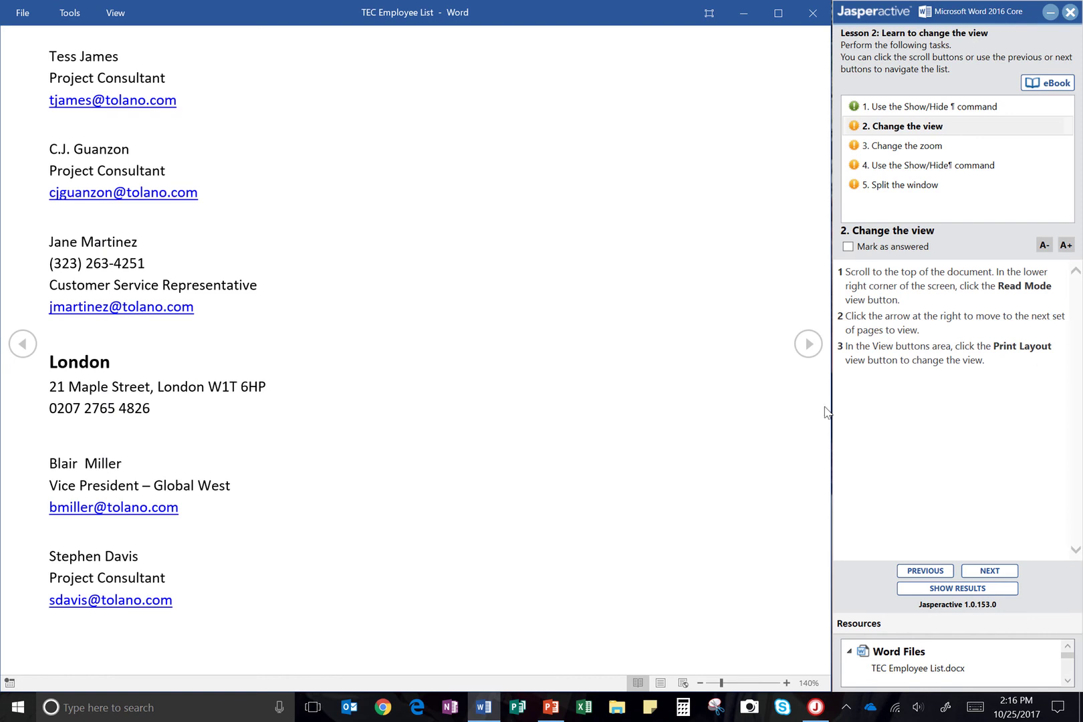
Return to Print Layout, mark the view task answered, and advance to Change the zoom
left_click(661, 682)
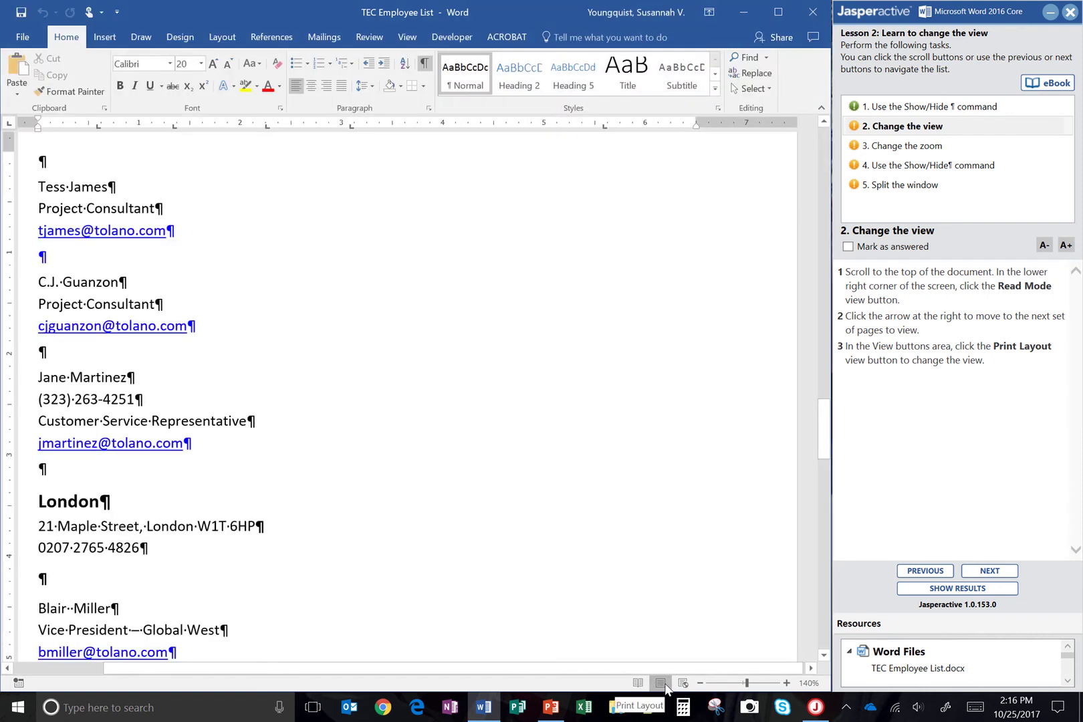
left_click(871, 247)
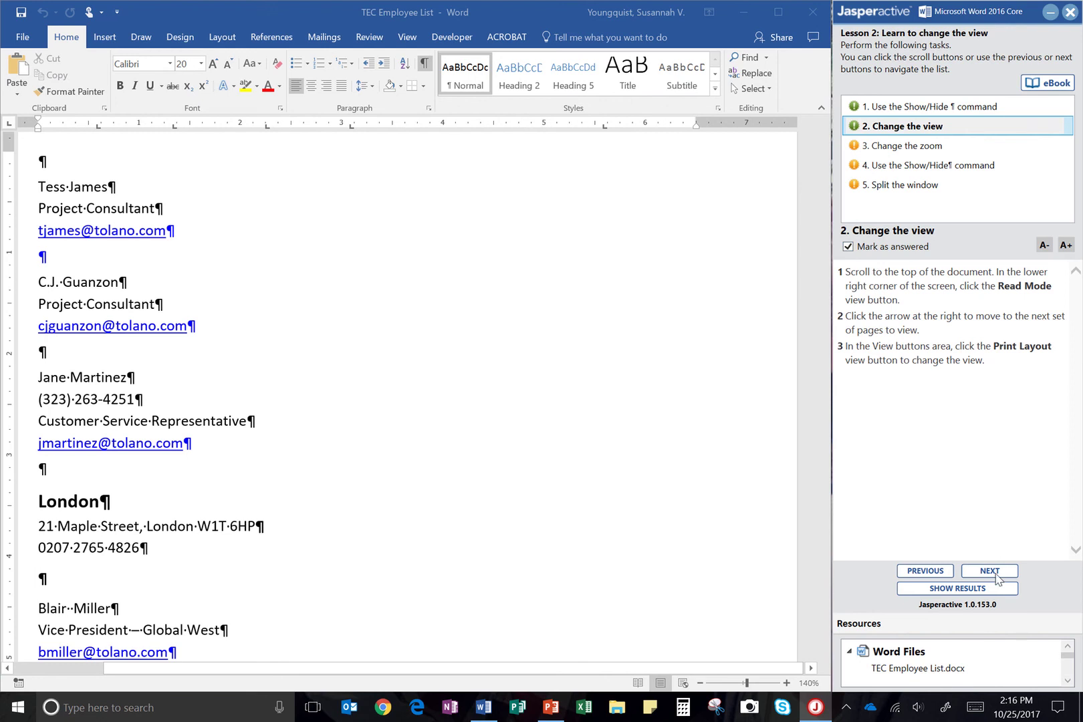
left_click(993, 572)
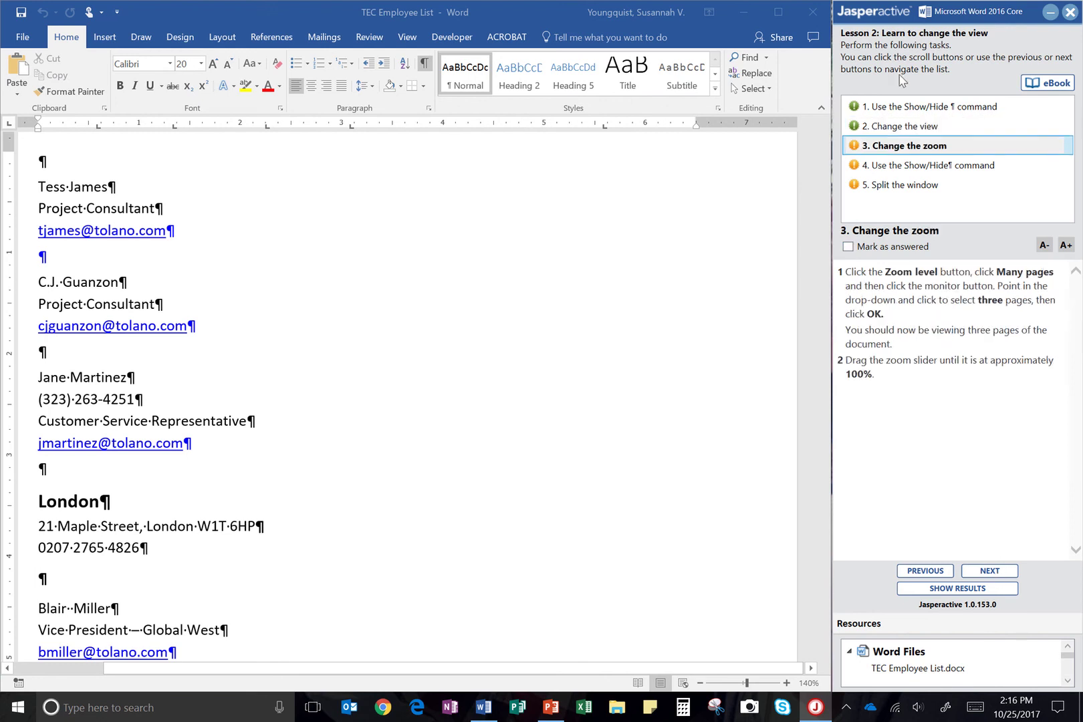
Set the zoom to Many pages, 1 x 3, showing three pages at 41%
left_click(808, 683)
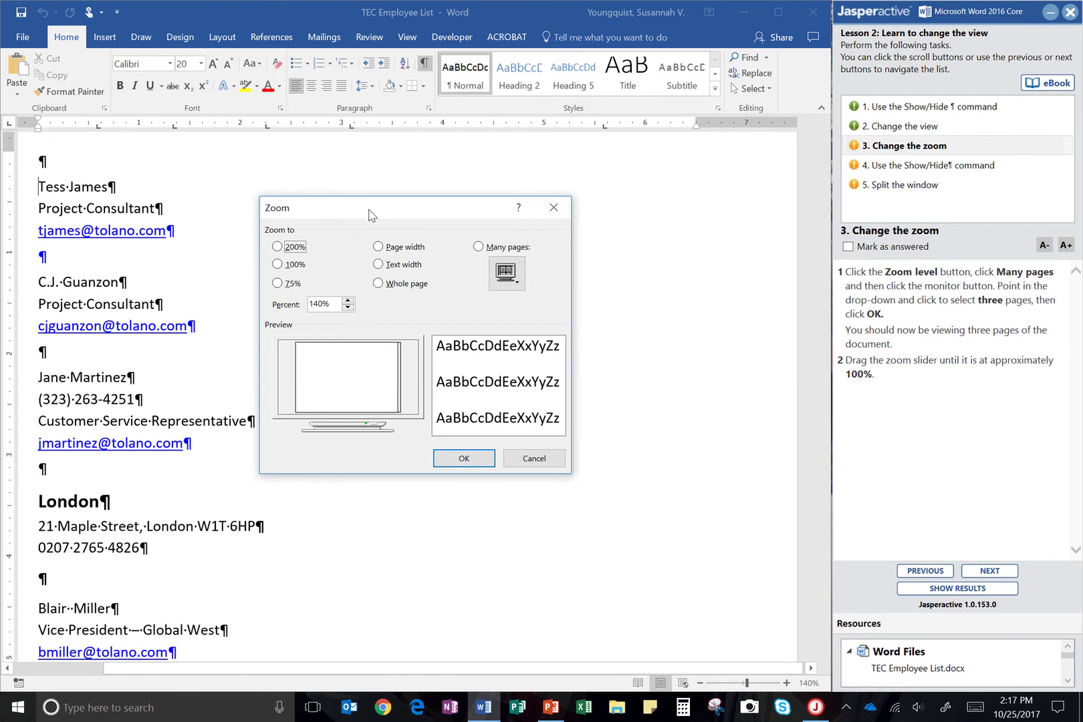
left_click(478, 247)
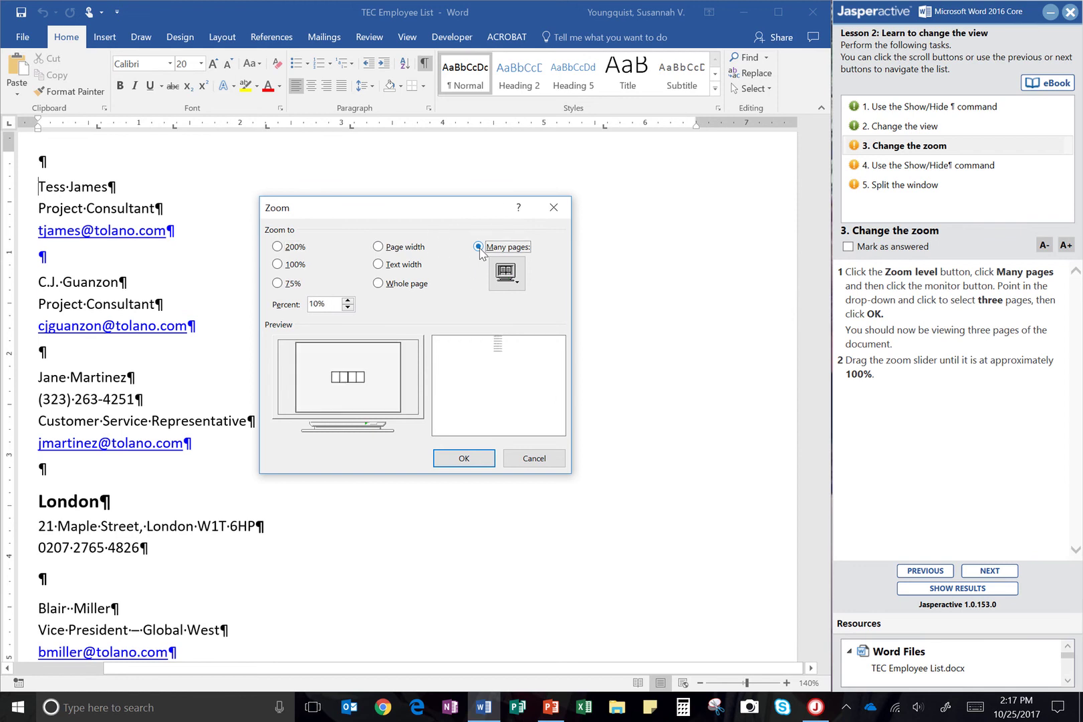
left_click(521, 273)
left_click(517, 284)
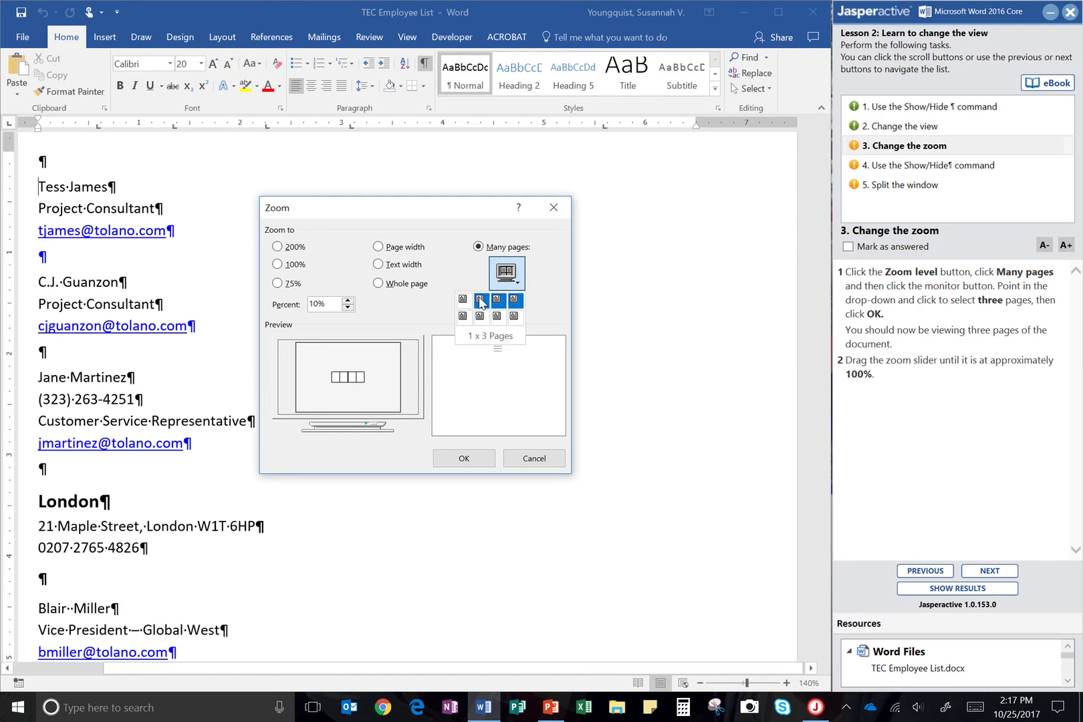
left_click(481, 301)
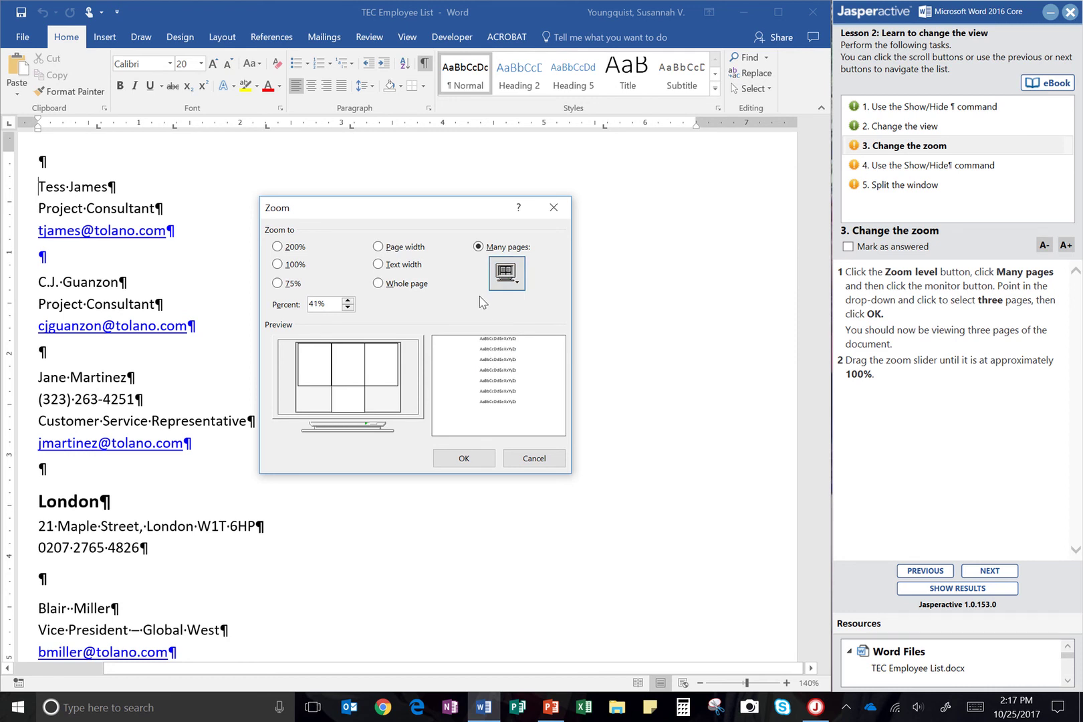
left_click(466, 468)
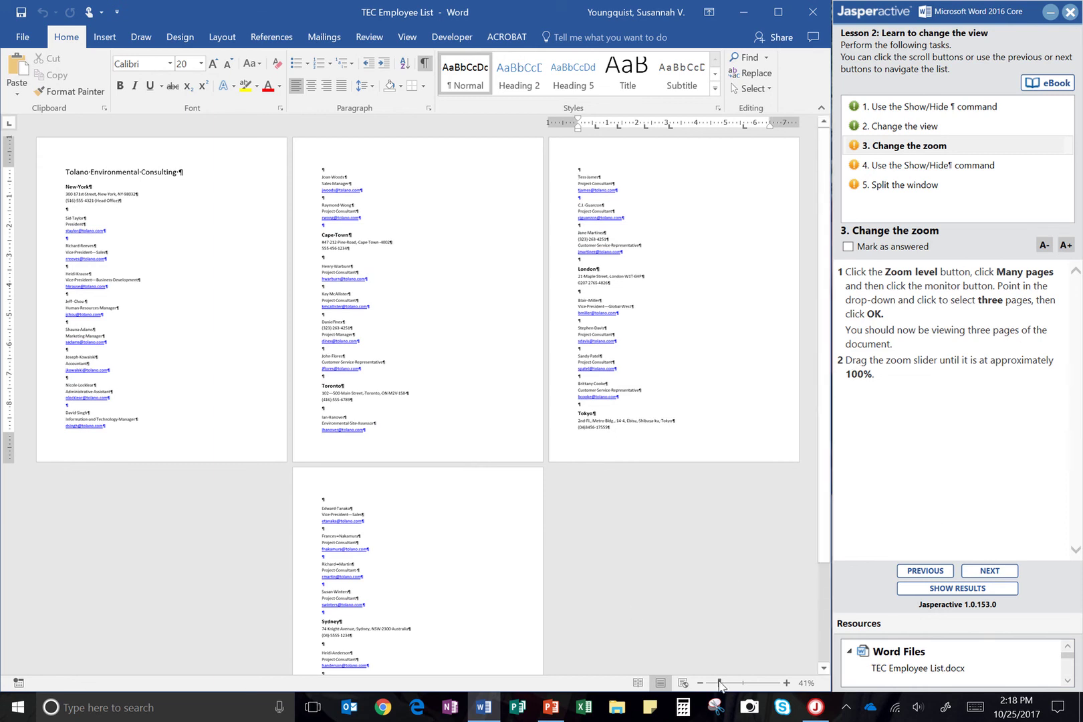
Drag the zoom back to 100%, mark the zoom task answered, and advance
left_click_drag(719, 683, 744, 692)
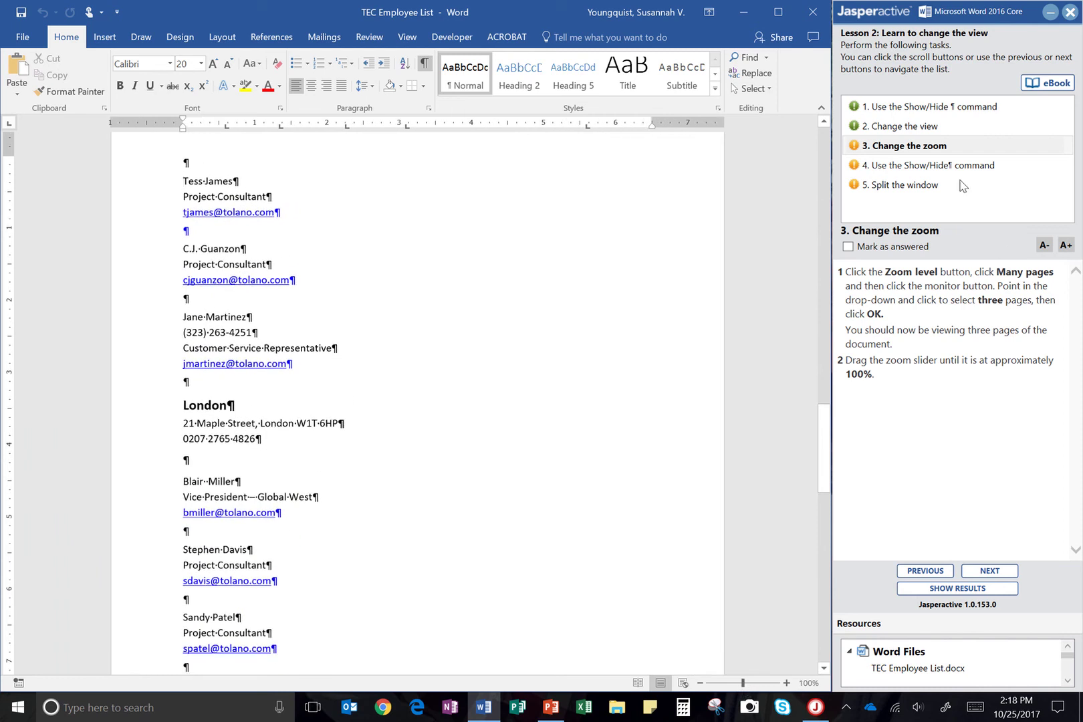
left_click(847, 246)
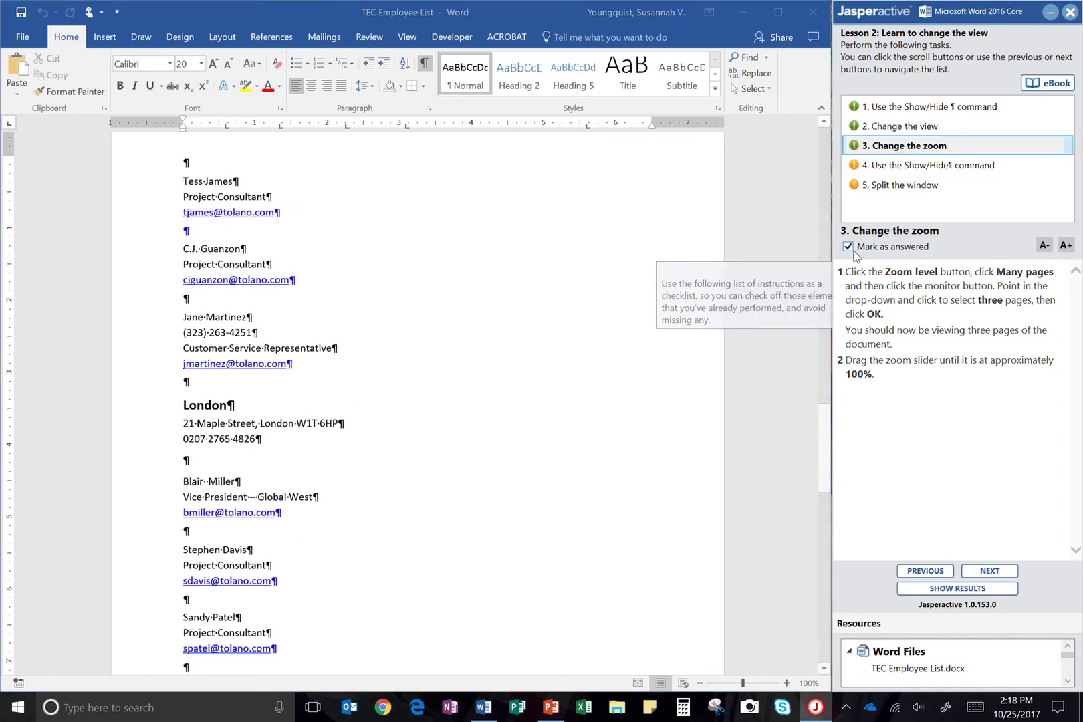
left_click(995, 571)
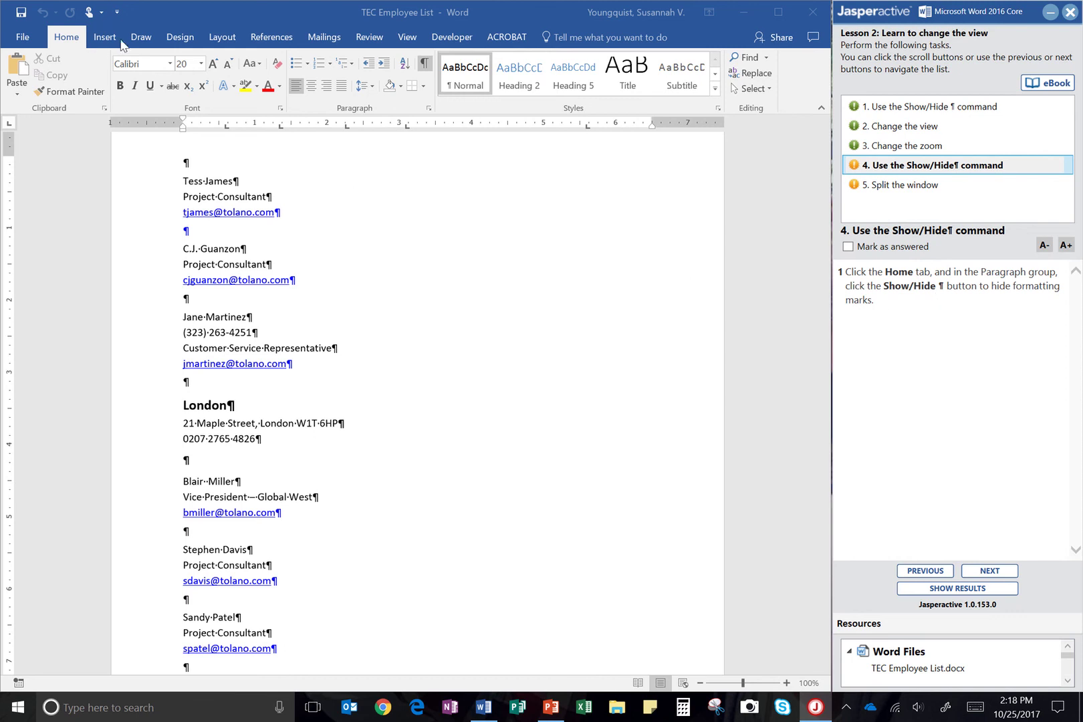
Hide formatting marks in Word, mark the second Show/Hide task answered, and advance
left_click(74, 41)
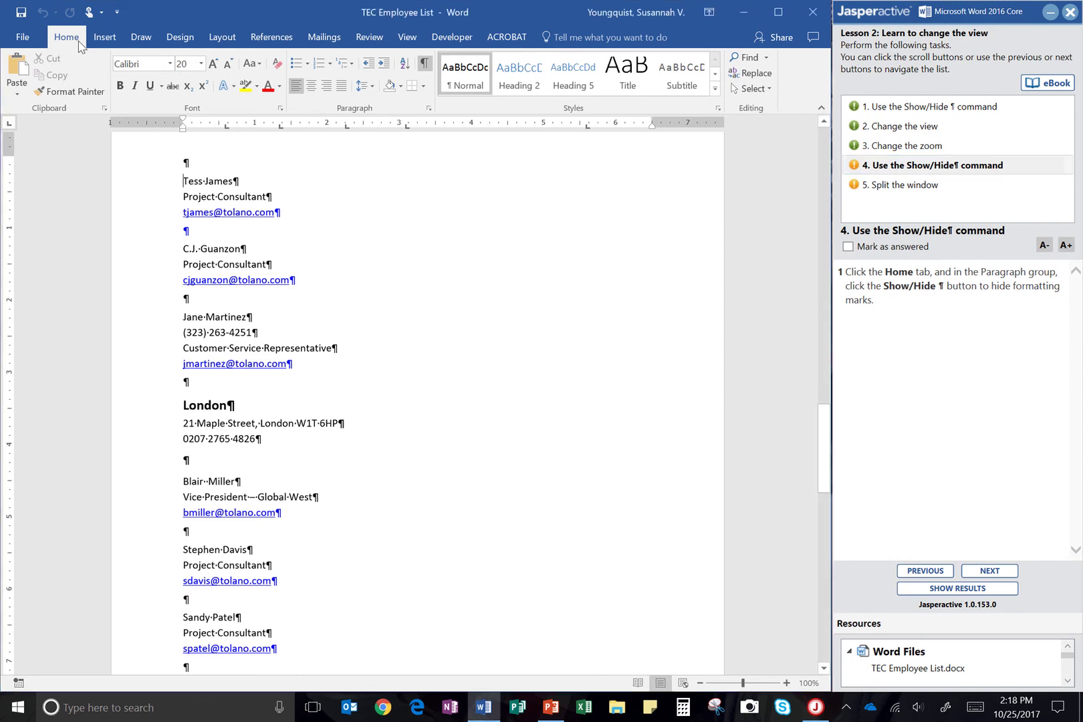
left_click(425, 66)
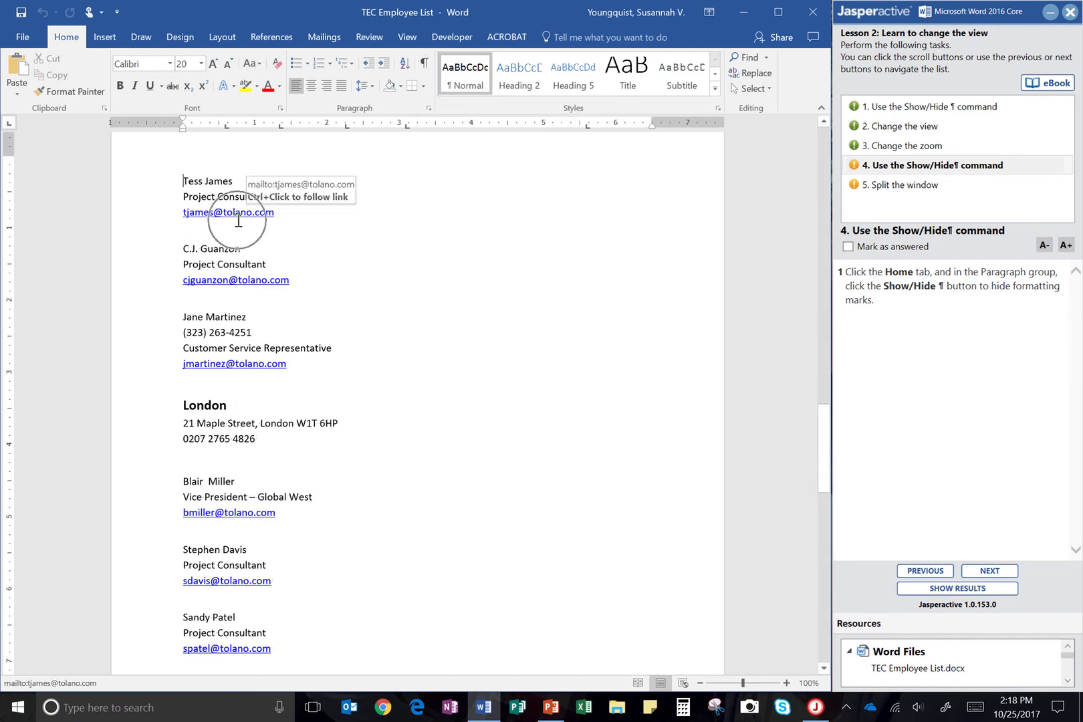
left_click(858, 249)
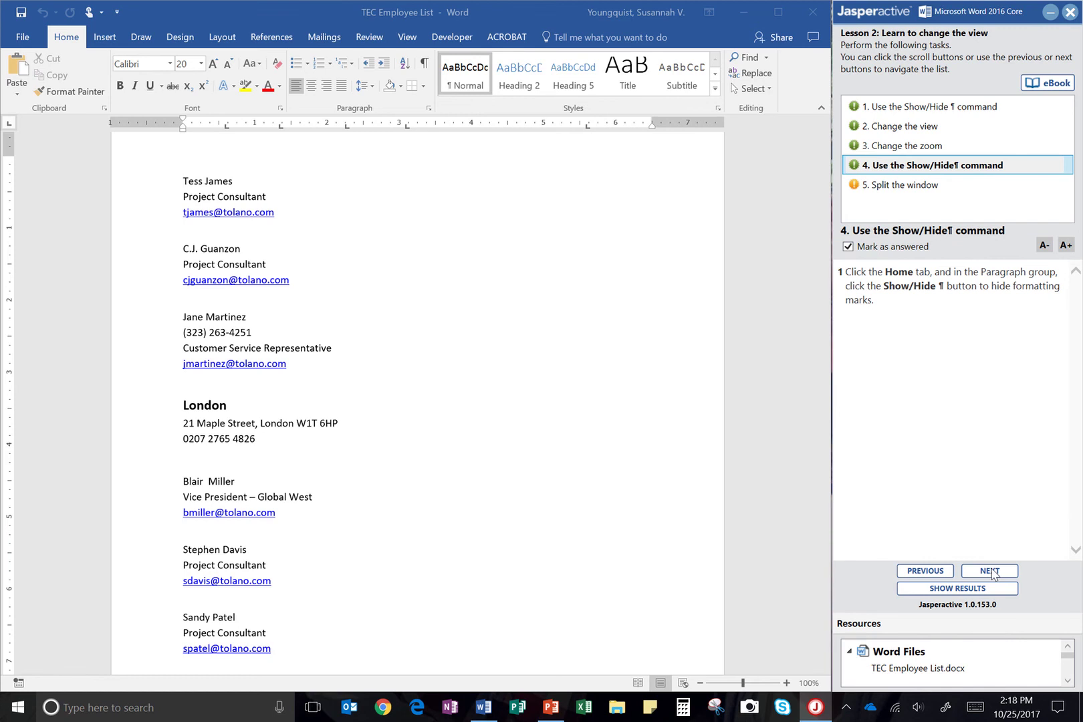
left_click(990, 571)
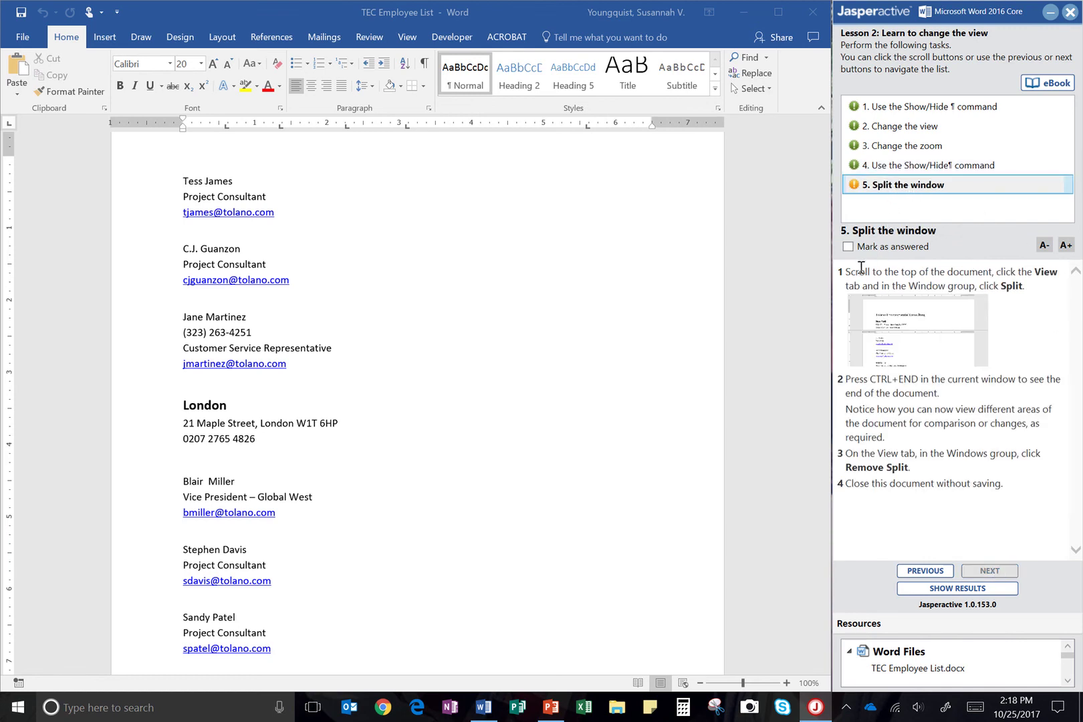
Return to the top of the employee list and show the View tab
scroll(810, 290, "up", 10)
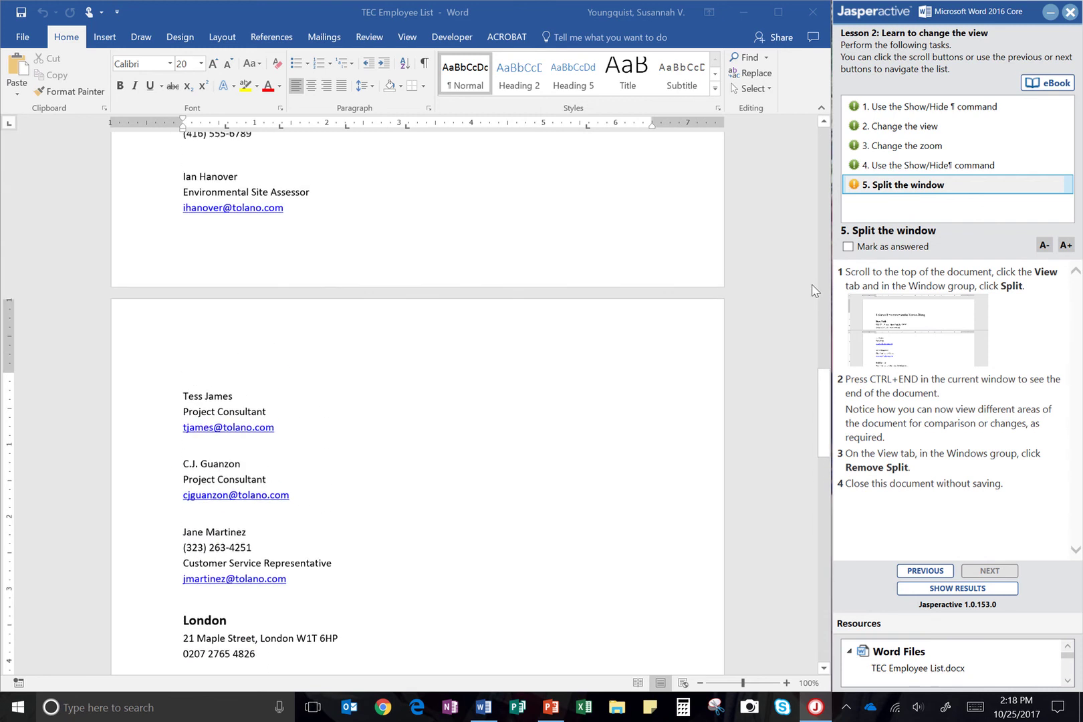
left_click_drag(827, 357, 832, 192)
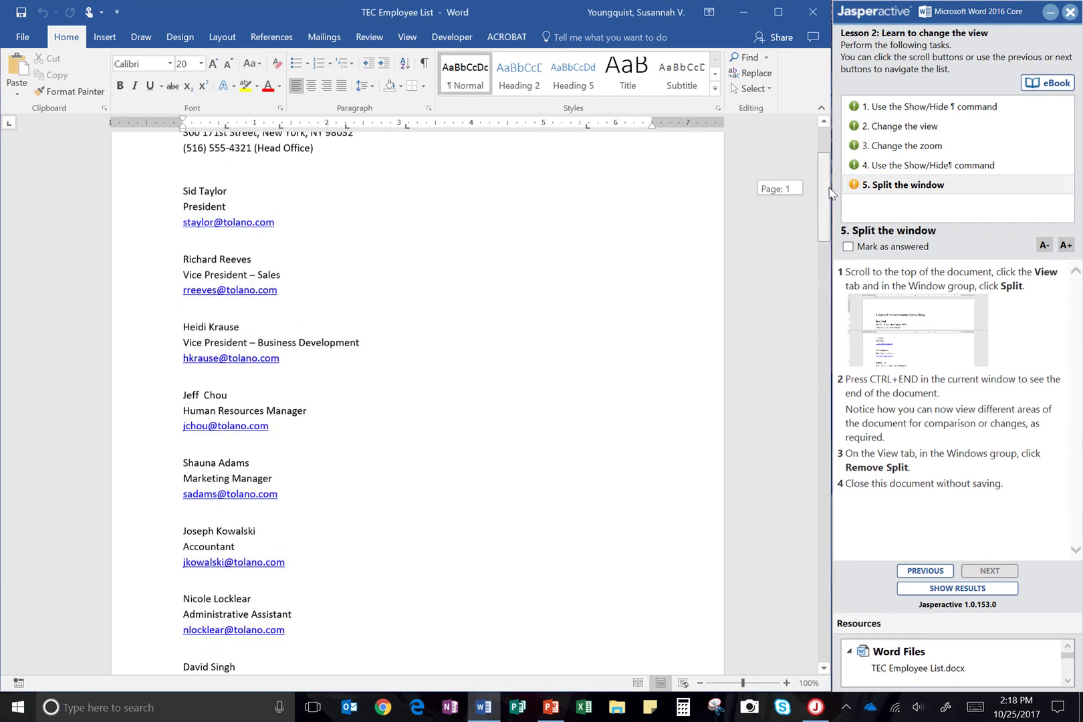
left_click(405, 36)
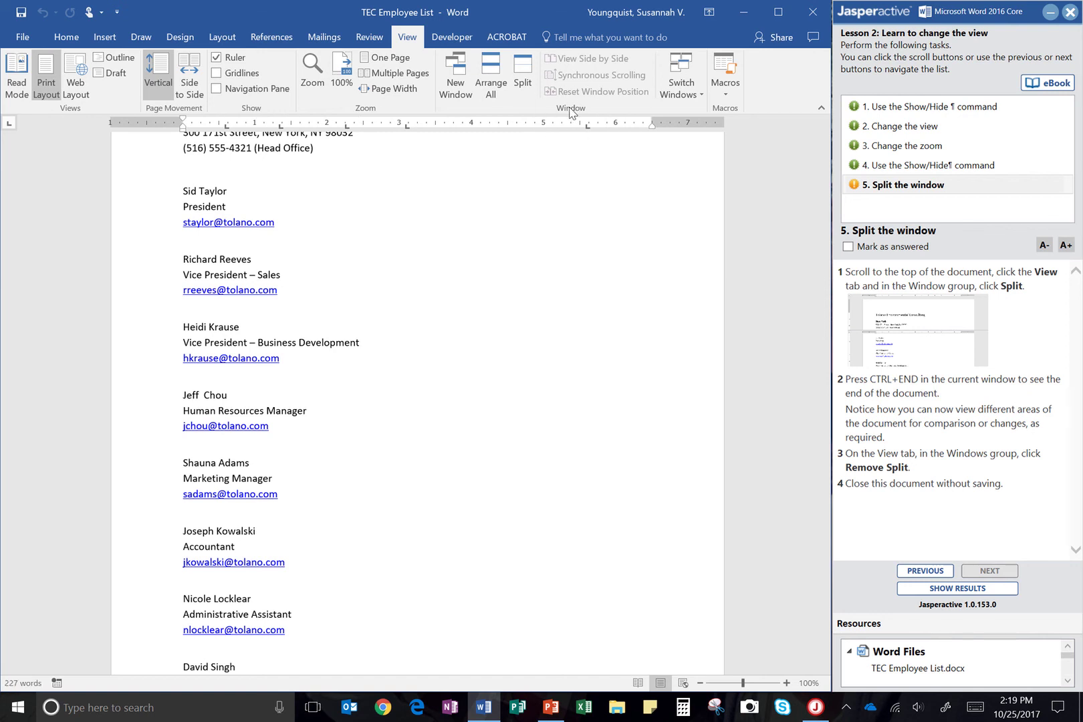
Split the TEC Employee List window into two panes
left_click(523, 75)
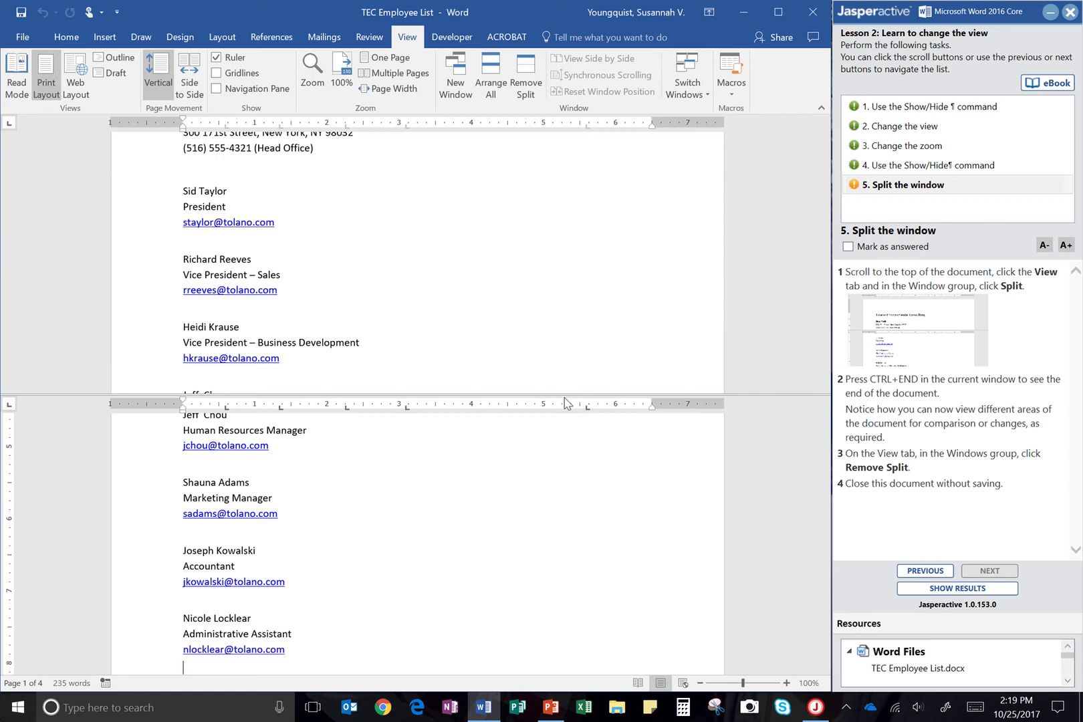
key("ctrl+End")
left_click(193, 666)
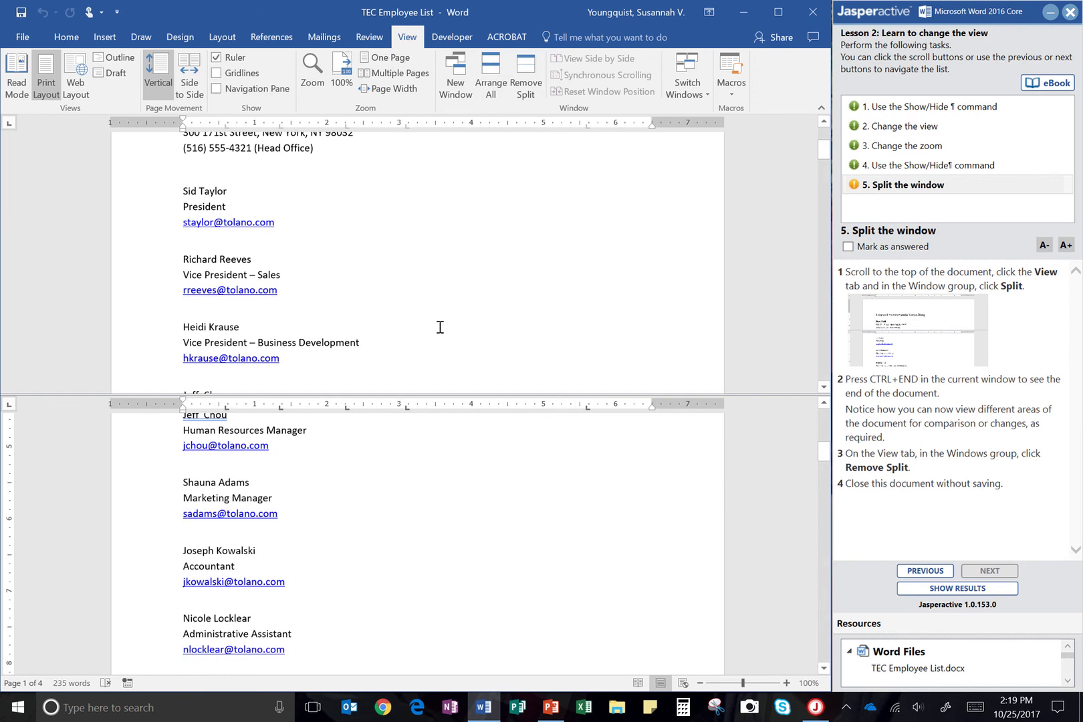
Scroll both the upper and lower panes to the last employee entry
left_click(299, 235)
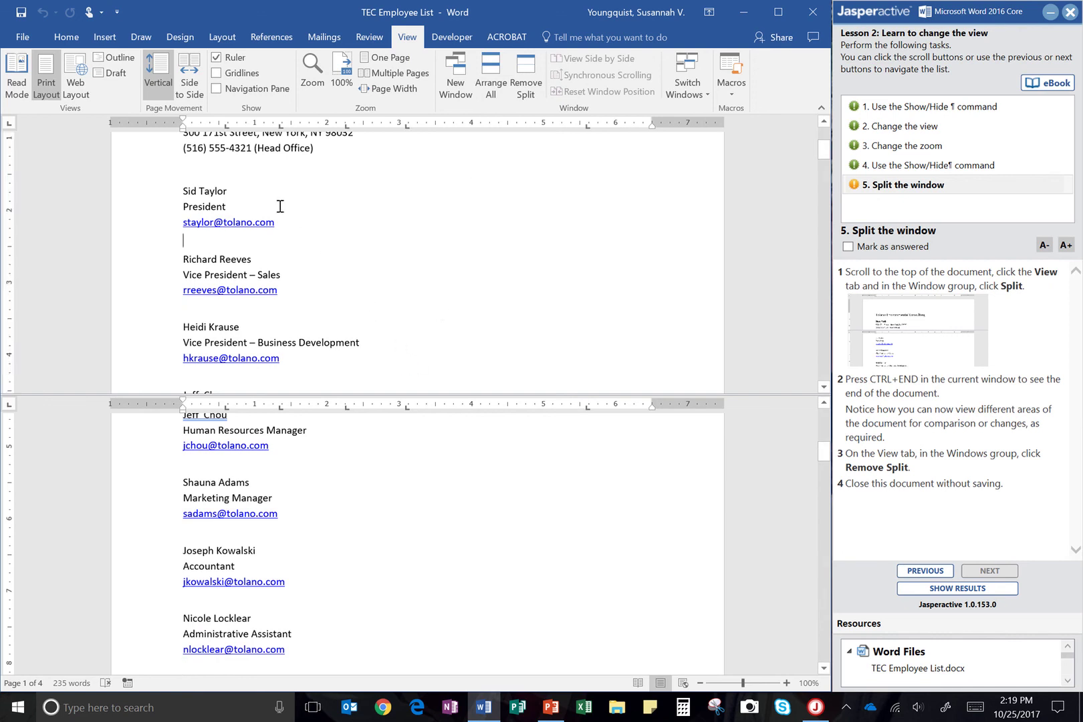
left_click(280, 207)
left_click(259, 182)
key("ctrl+End")
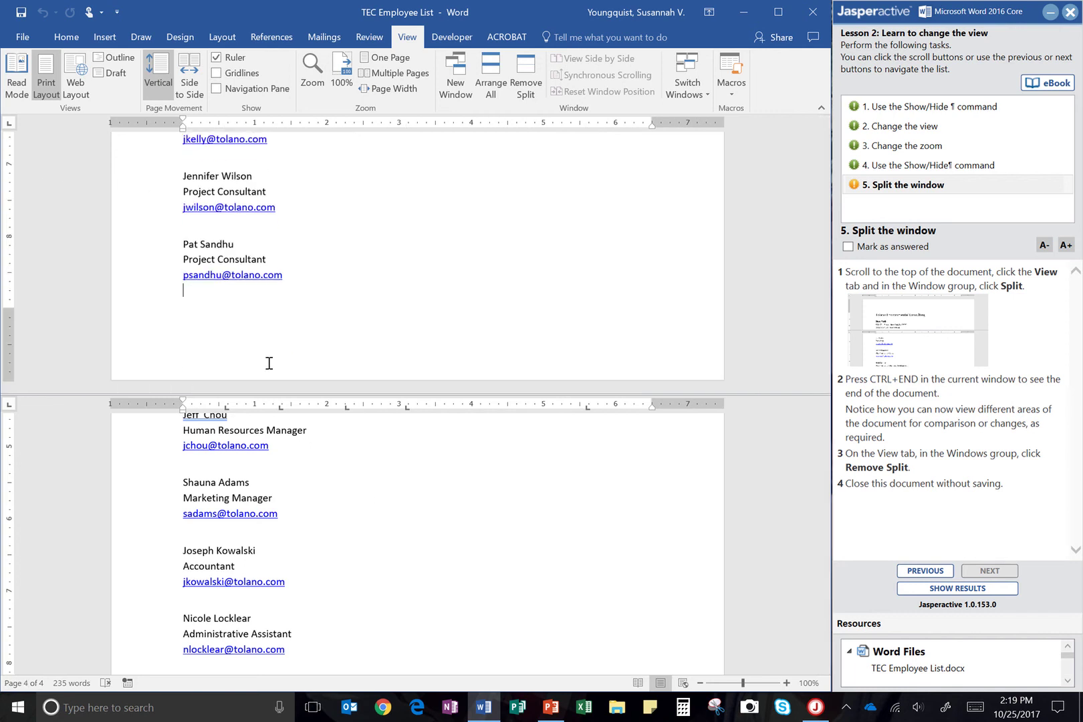
left_click(369, 490)
key("ctrl+End")
key("ctrl+End")
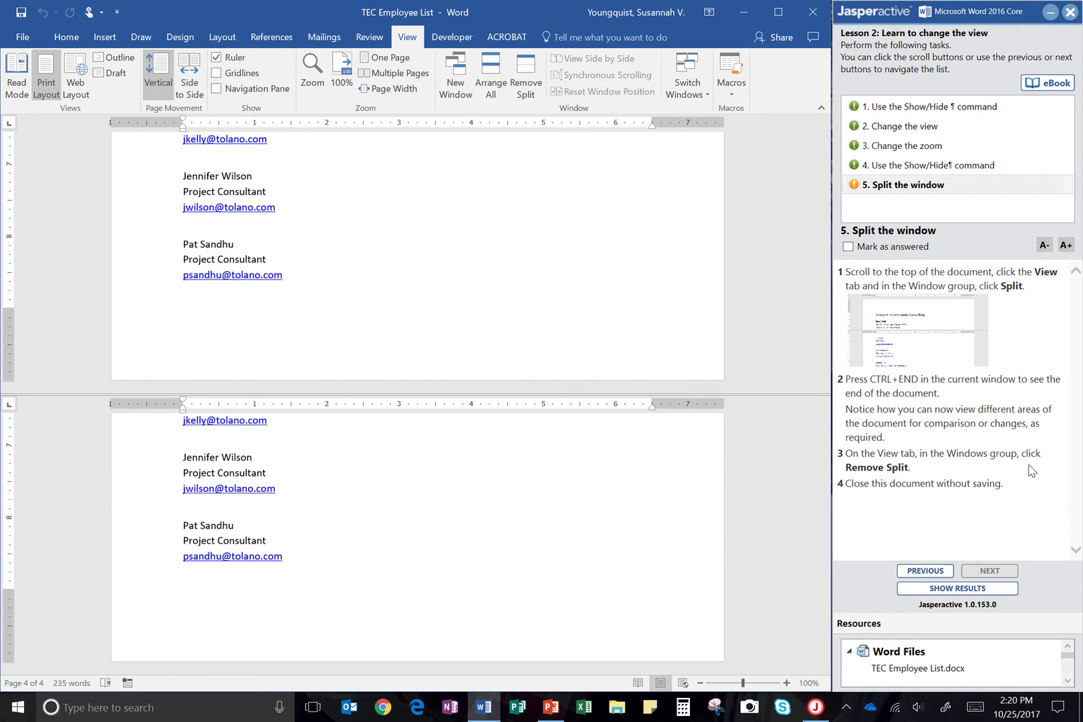
Remove the window split and close TEC Employee List without saving
left_click(523, 82)
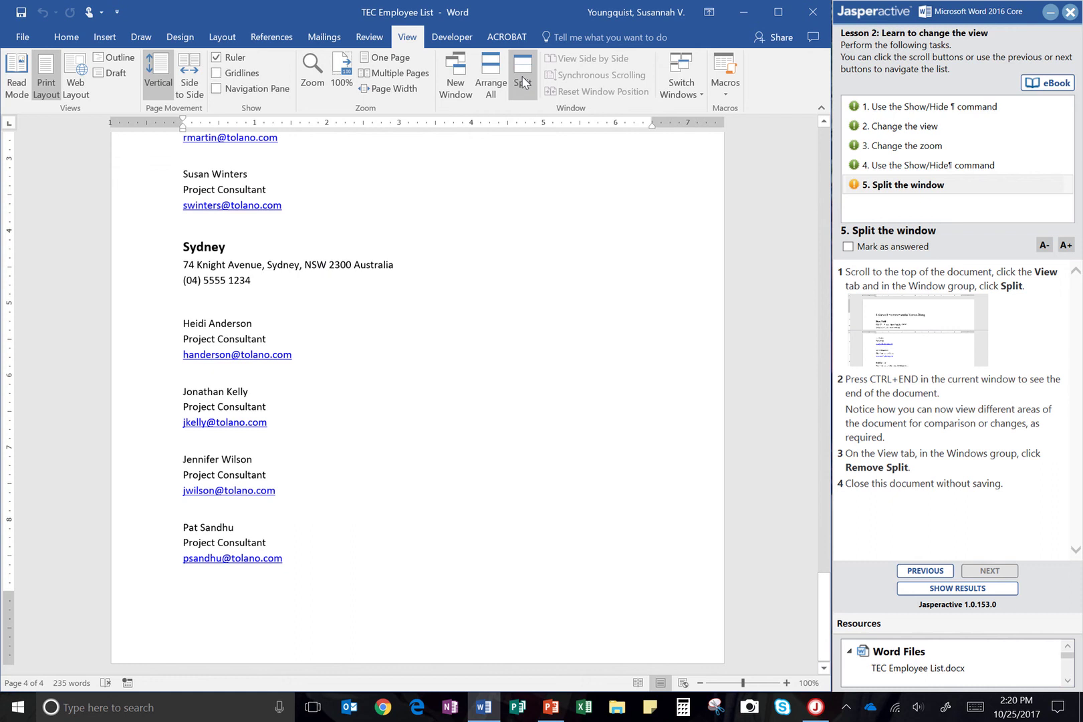
left_click(813, 14)
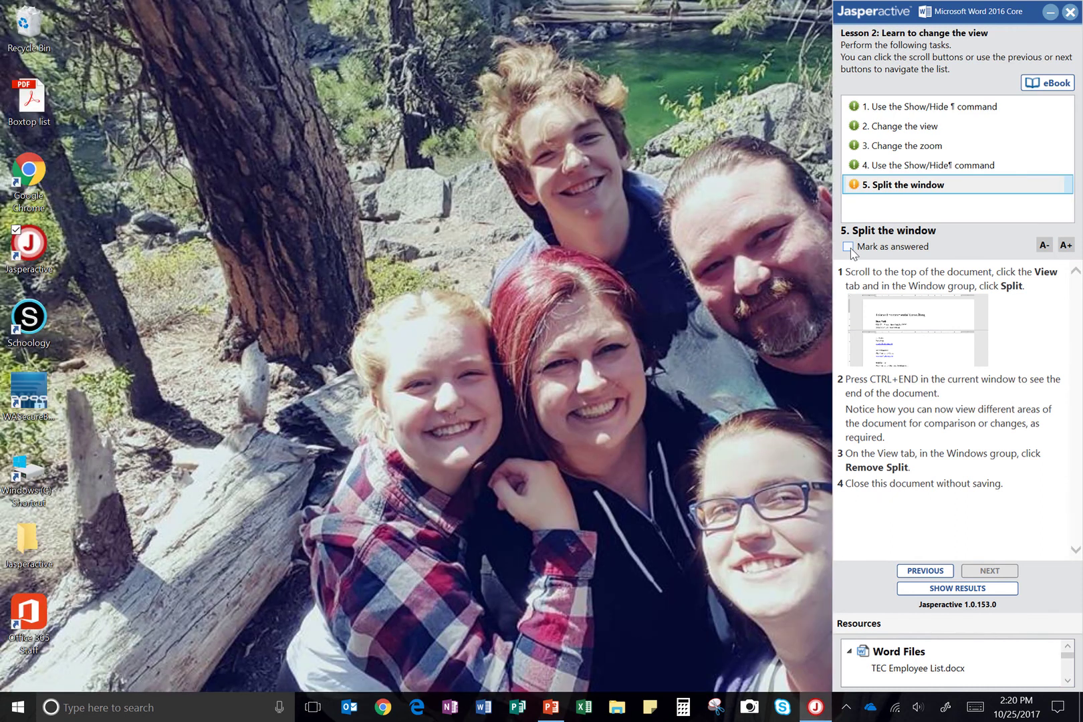
Mark the Split the window task answered and confirm submitting the lesson results
left_click(848, 247)
left_click(960, 590)
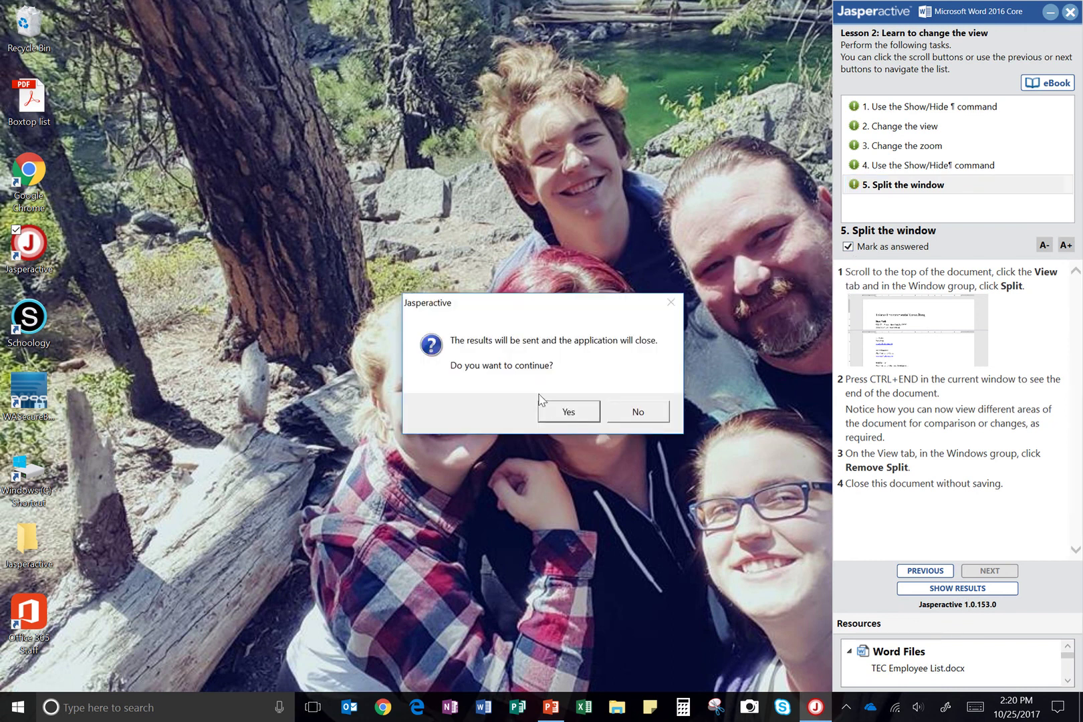
left_click(567, 412)
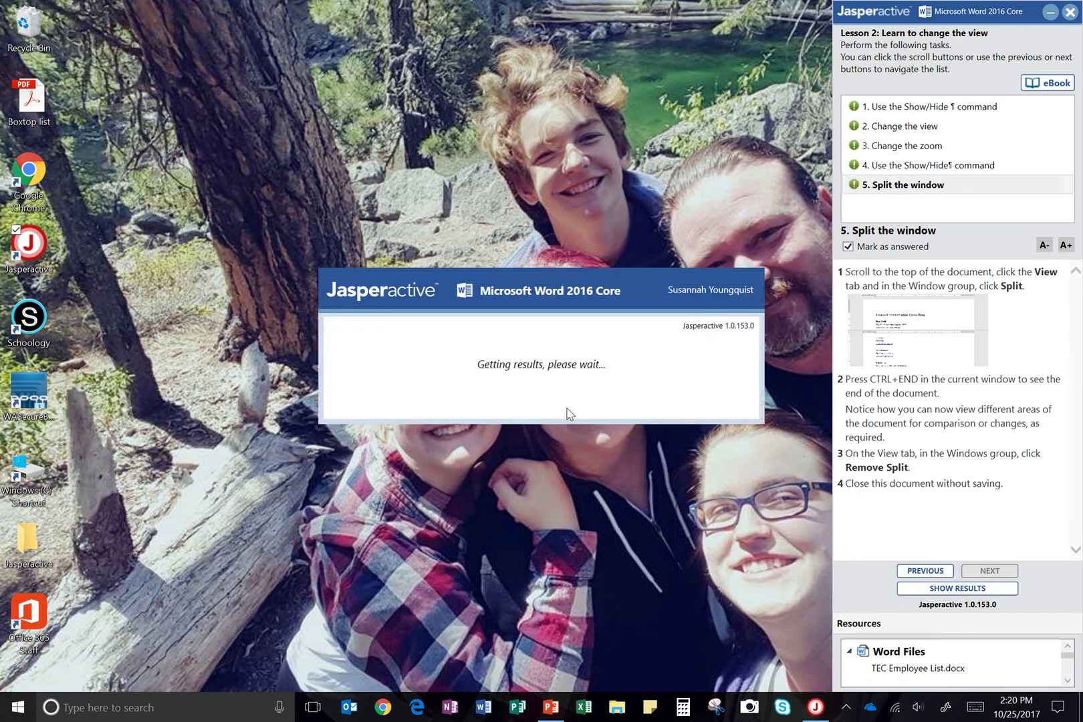